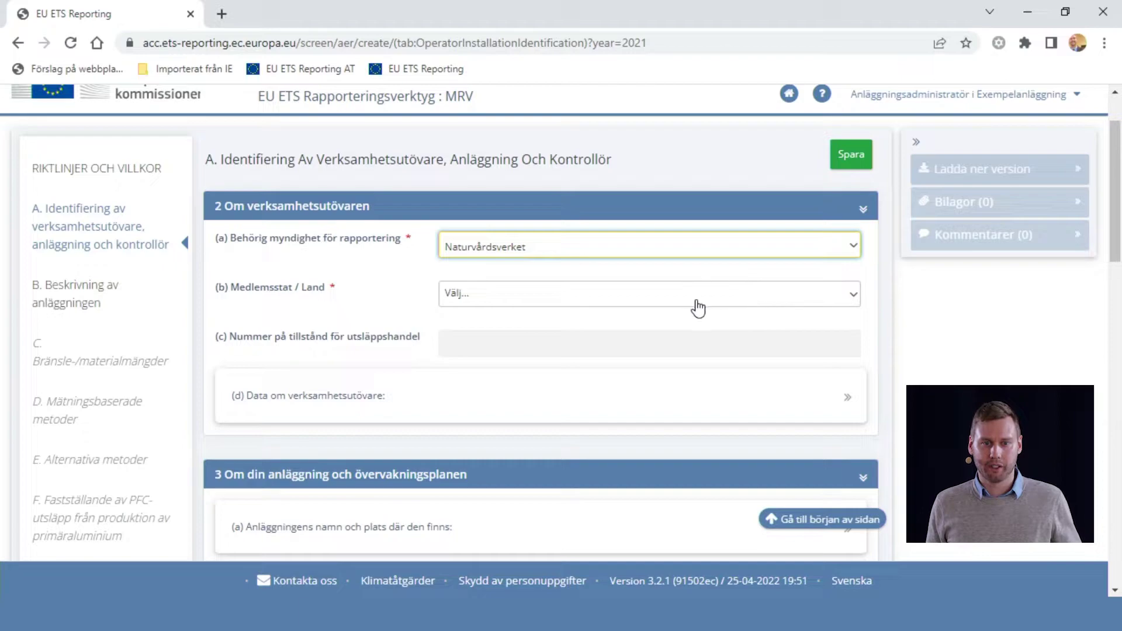
Set the operator's Medlemsstat / Land to Sverige in section 2
left_click(696, 306)
scroll(697, 363, "down", 3)
scroll(697, 364, "down", 5)
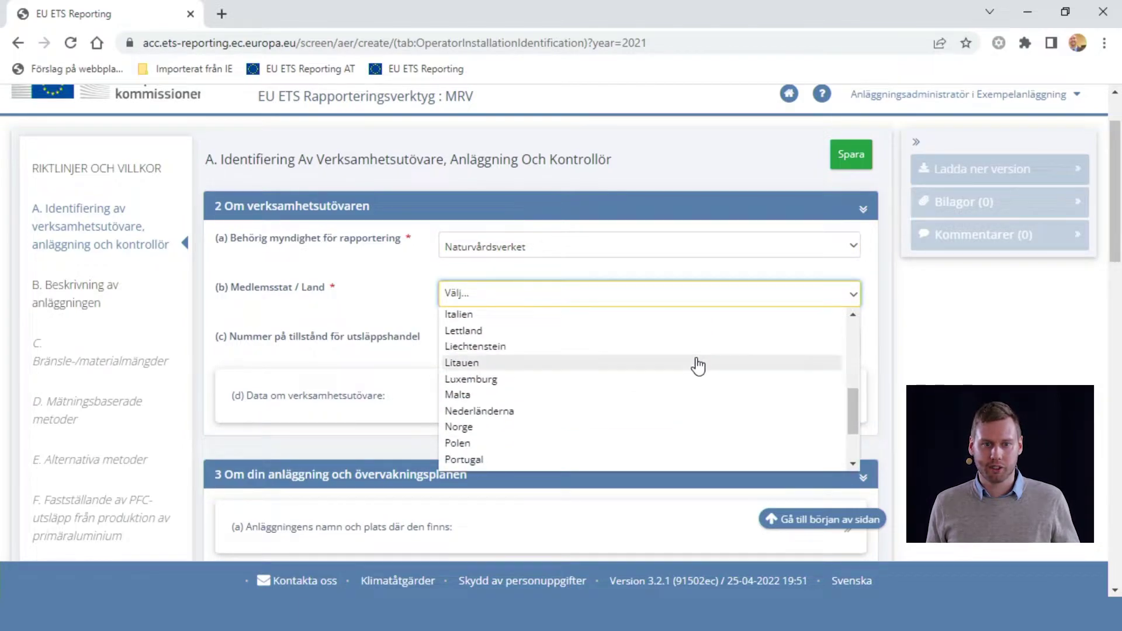
left_click(604, 462)
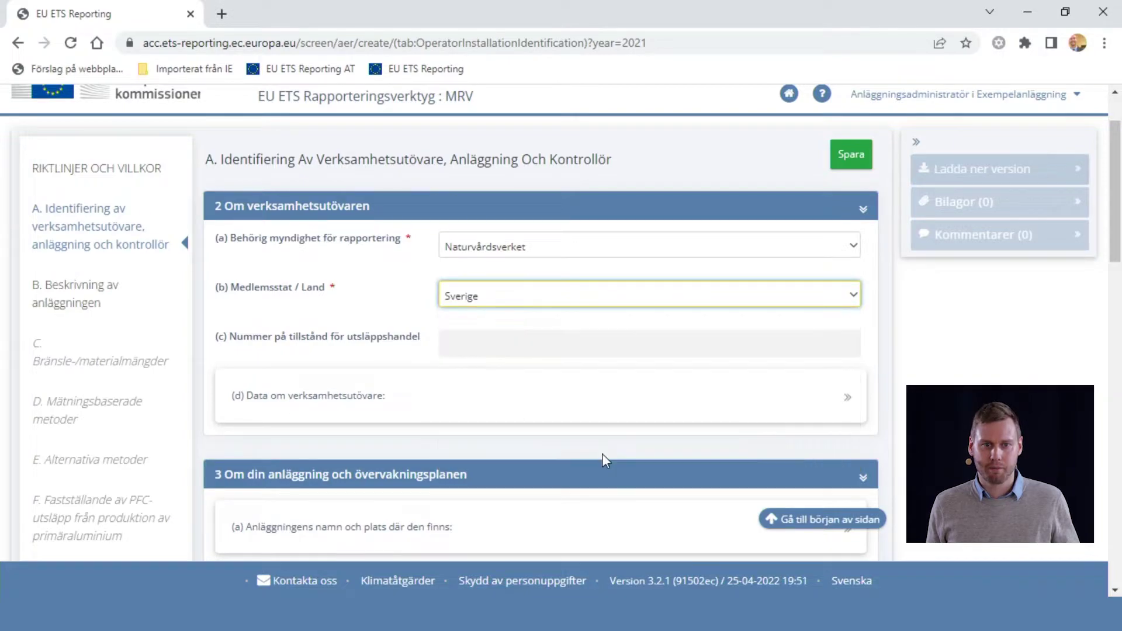
Expand the operator data in section 2(d) and fill in the operator's street address in Adressrad 1
left_click(455, 400)
scroll(476, 401, "down", 4)
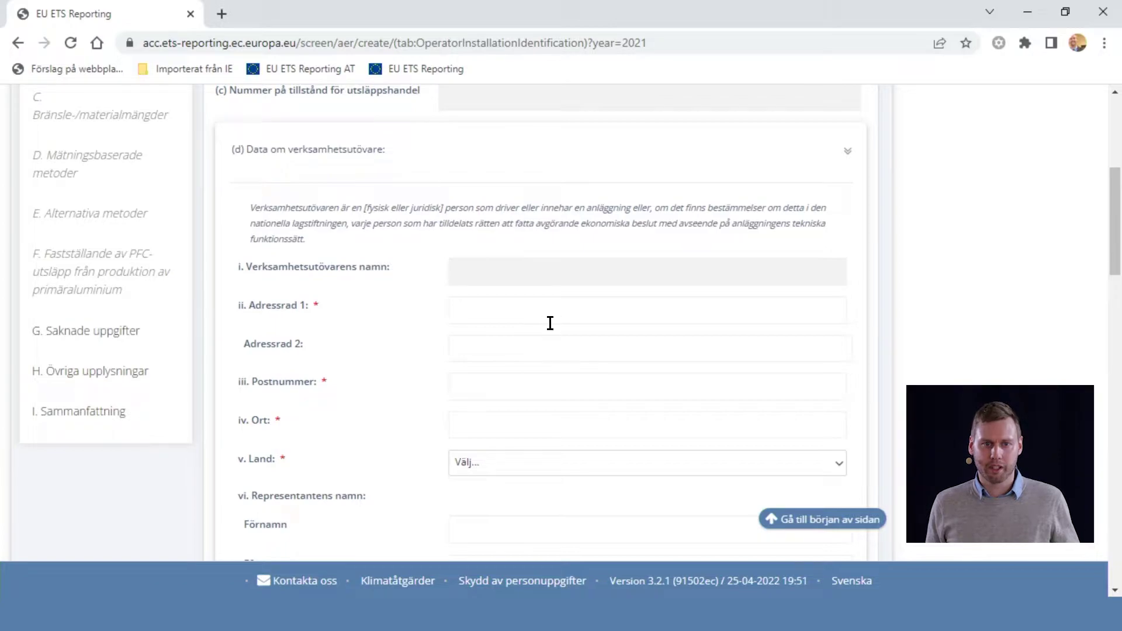
left_click(551, 317)
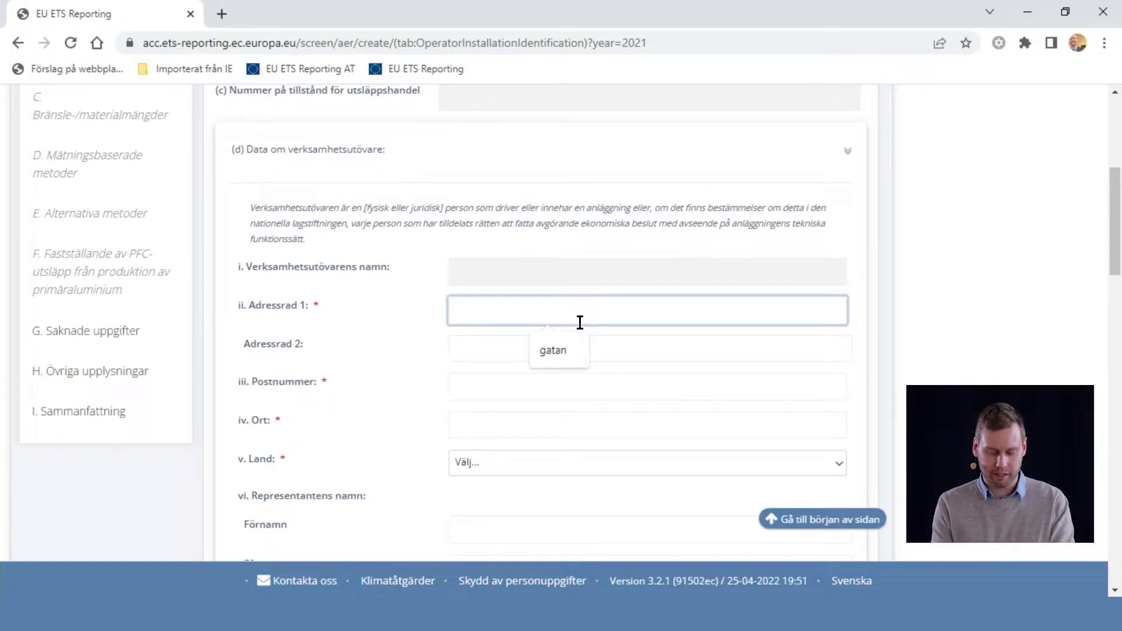
type("Exempelv")
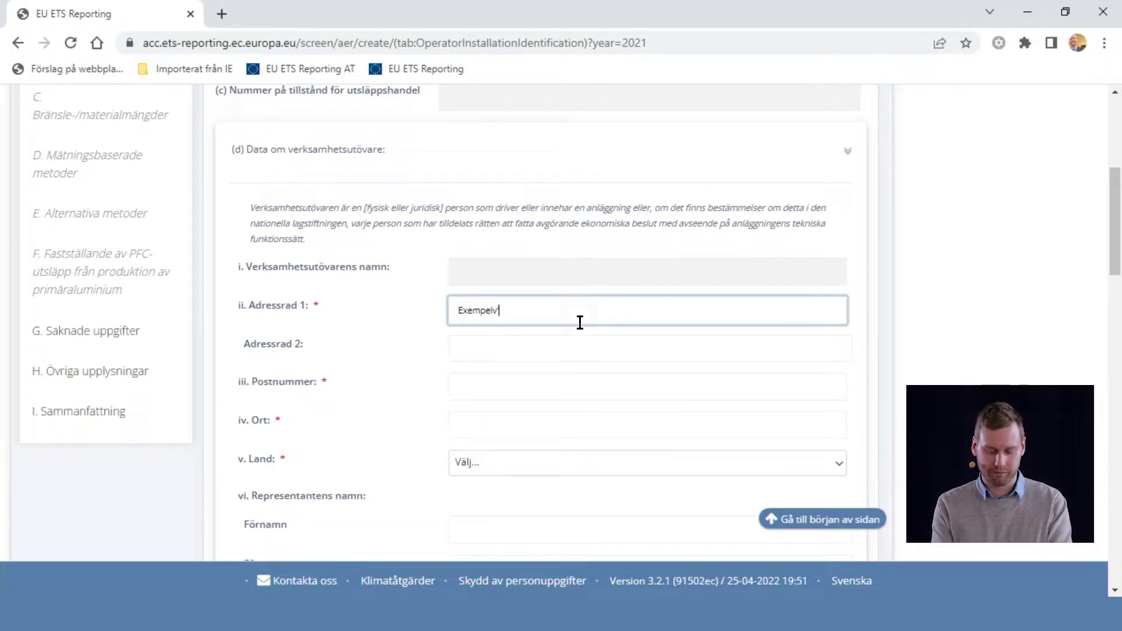
type("ägen ")
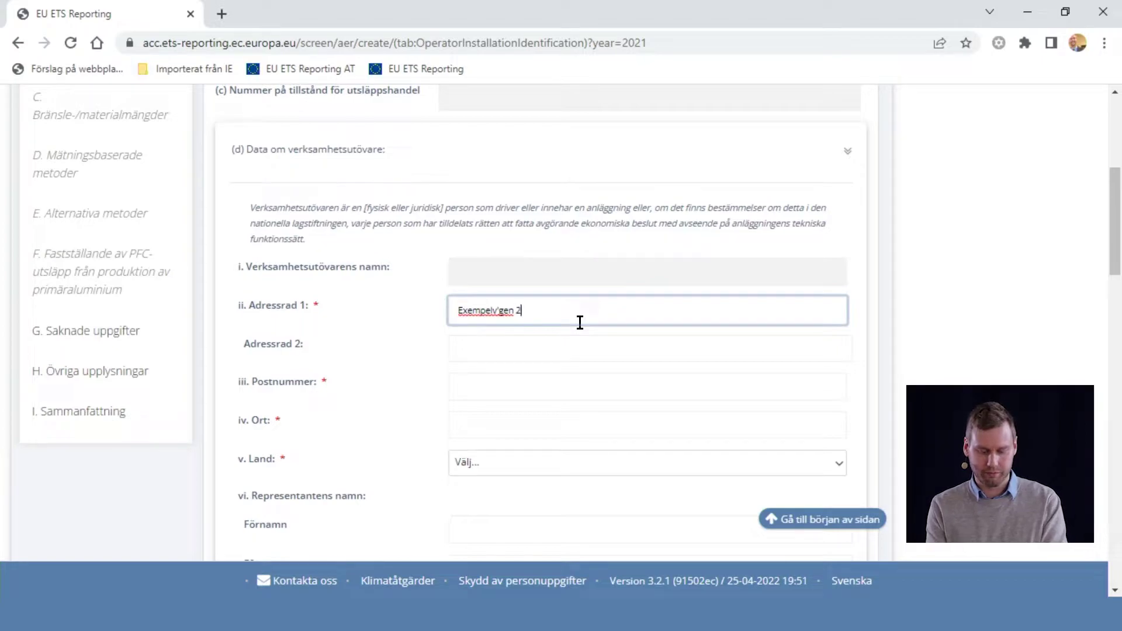
type("2")
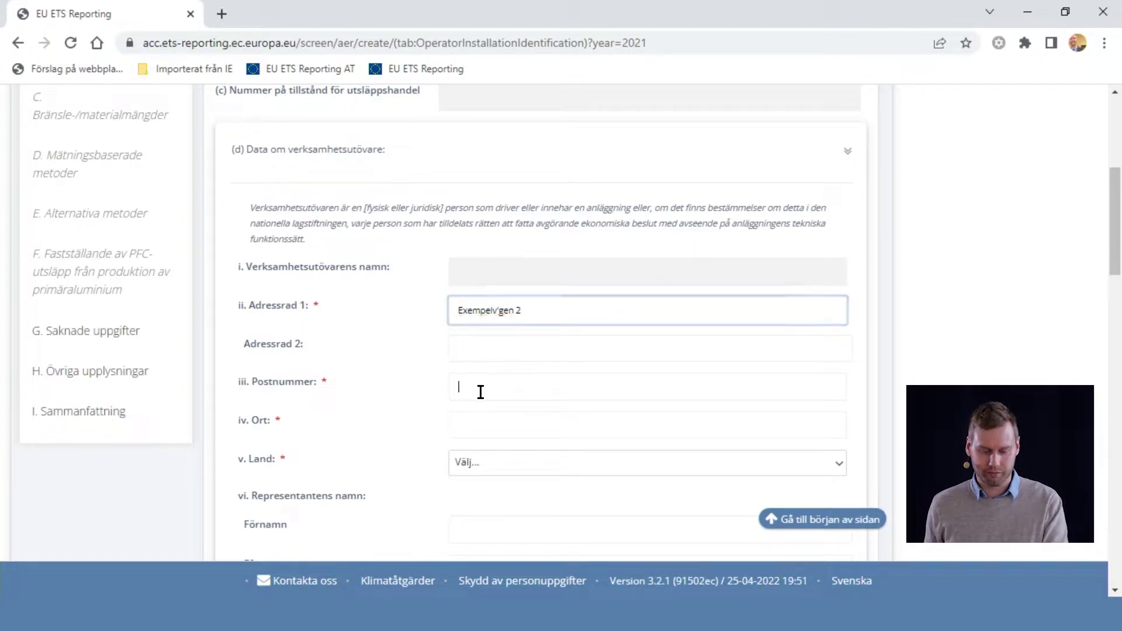
Fill in the operator's postcode and town in the Postnummer and Ort fields
left_click(481, 389)
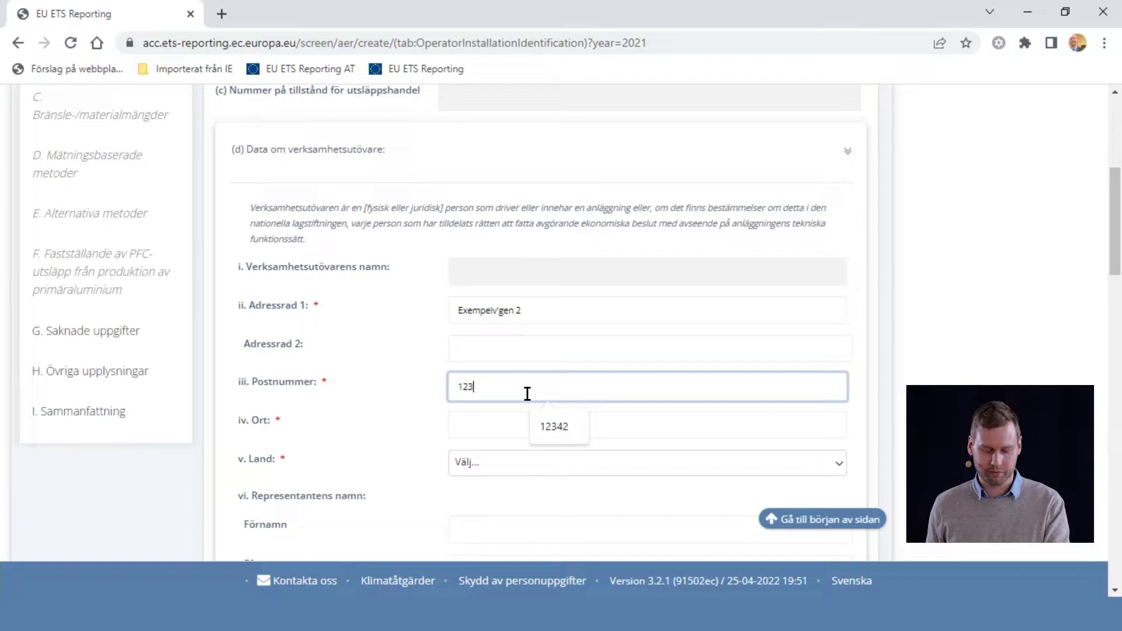
type("12341")
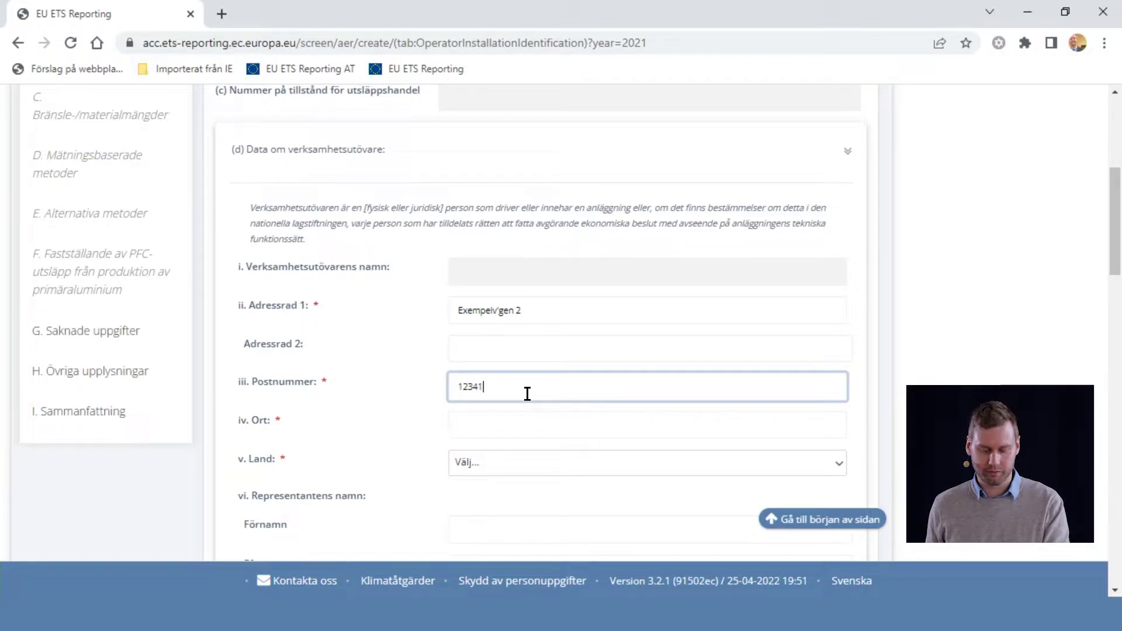
left_click(544, 432)
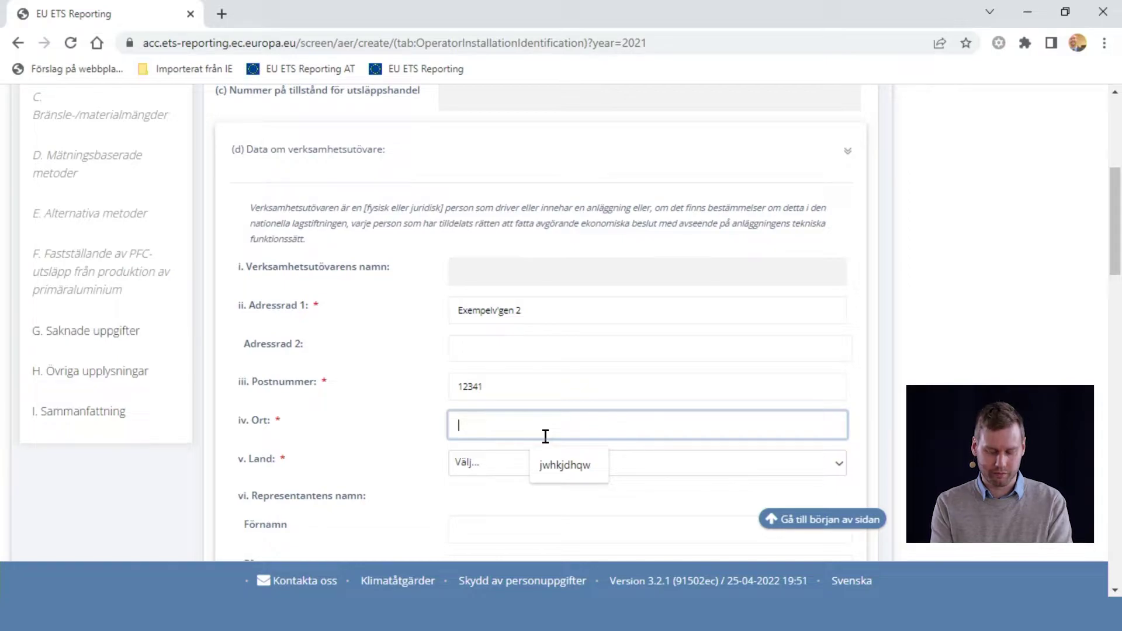
type("T")
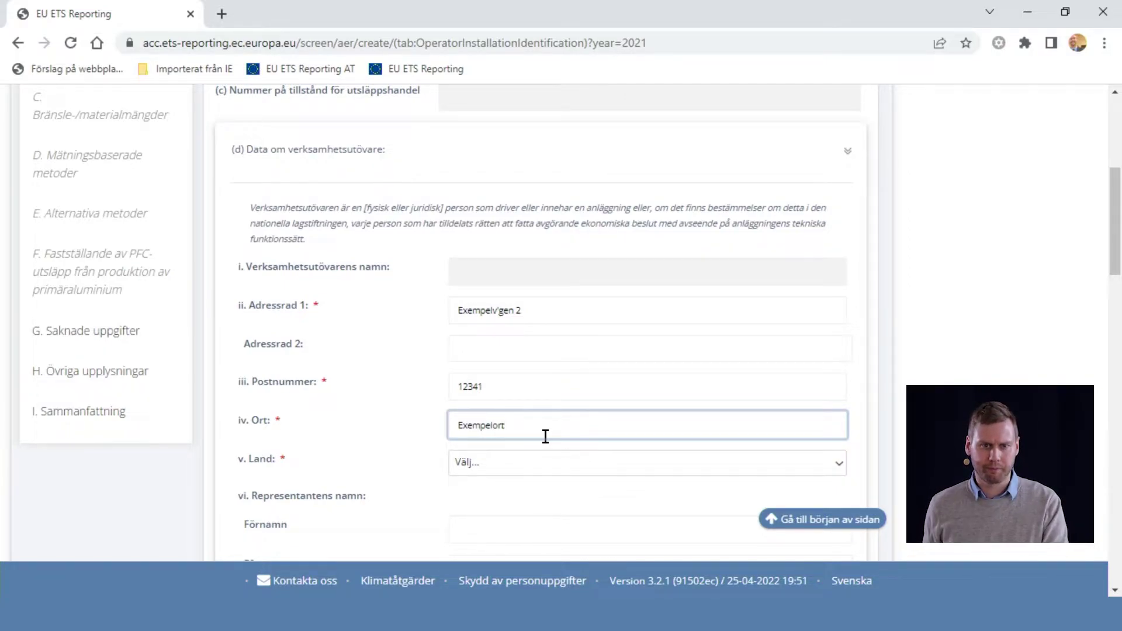
Set the country in the operator's address data to Sverige
scroll(616, 421, "down", 3)
left_click(585, 307)
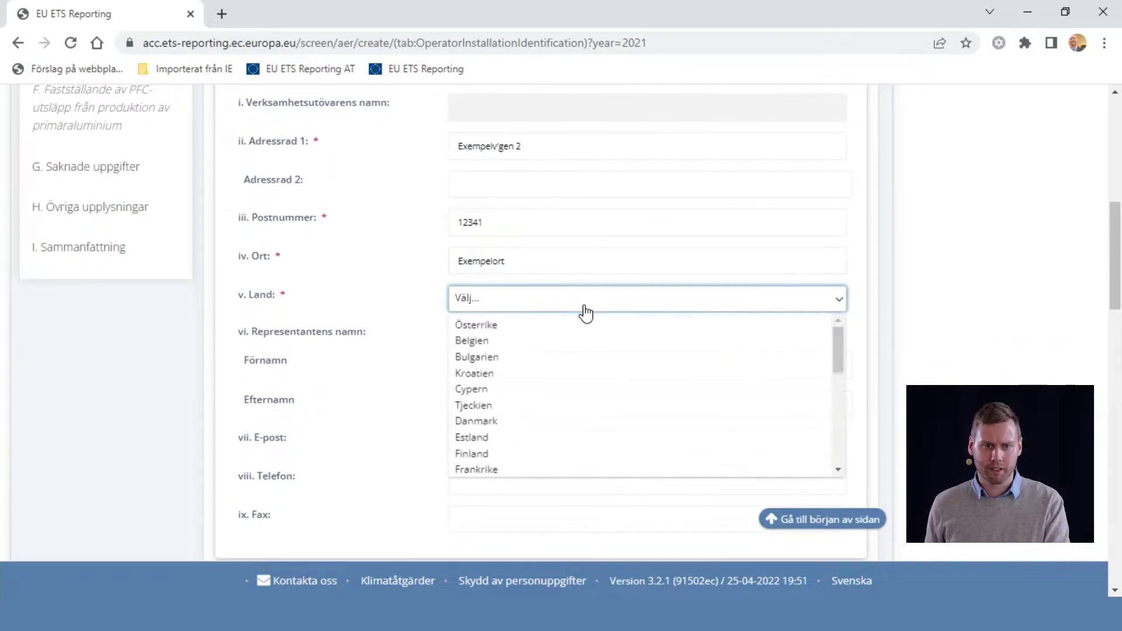
scroll(548, 374, "down", 6)
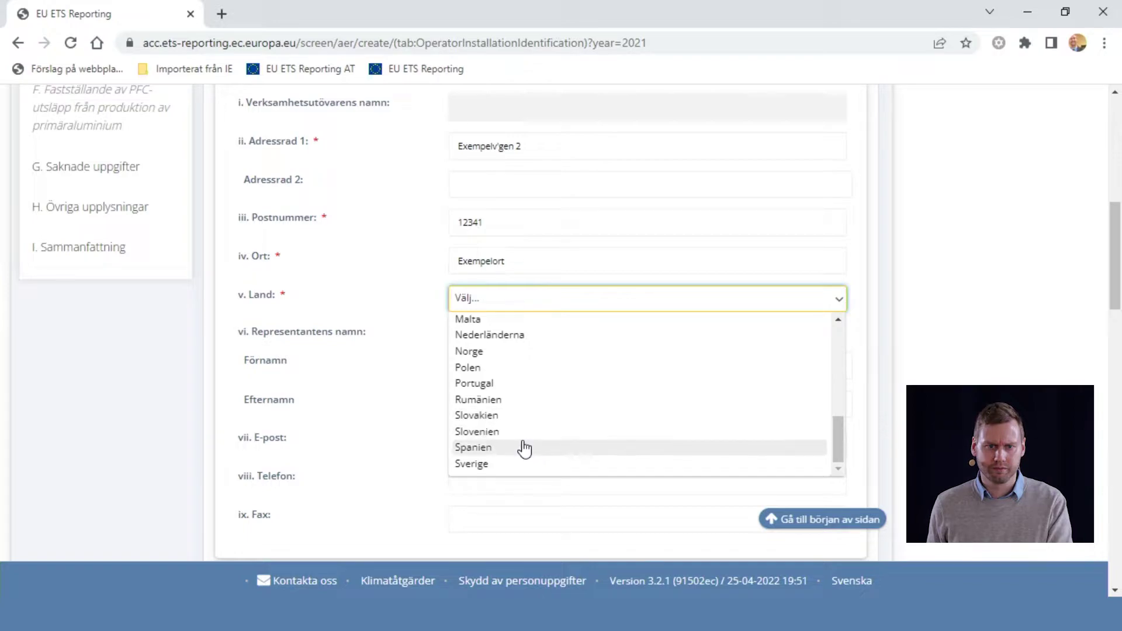
left_click(519, 466)
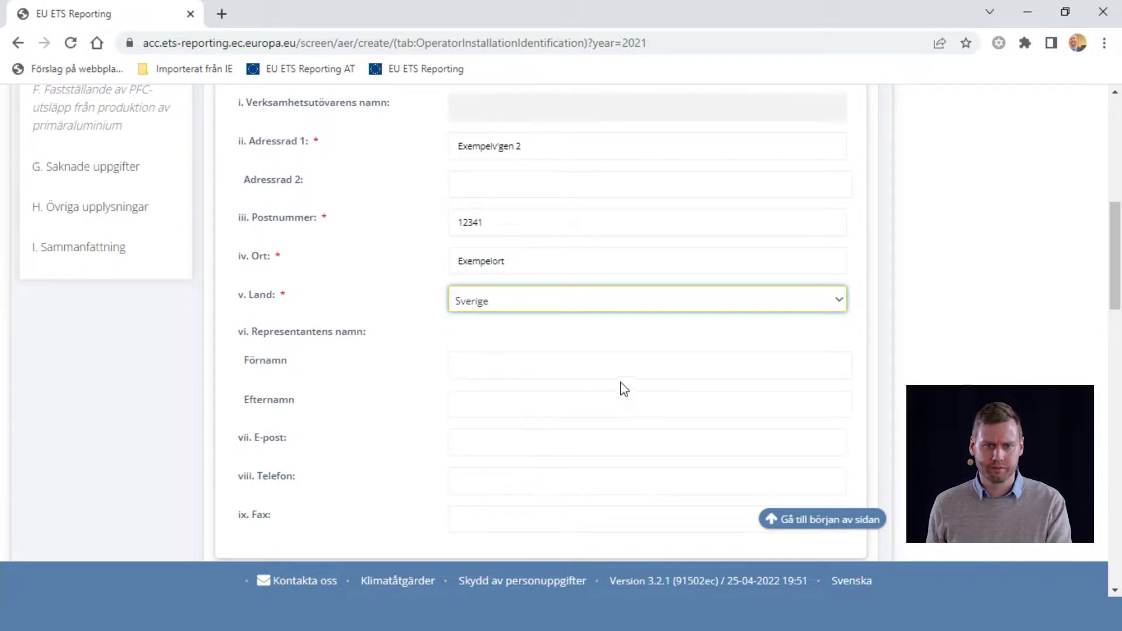
Look over the optional representative fields and save the form
scroll(552, 415, "down", 3)
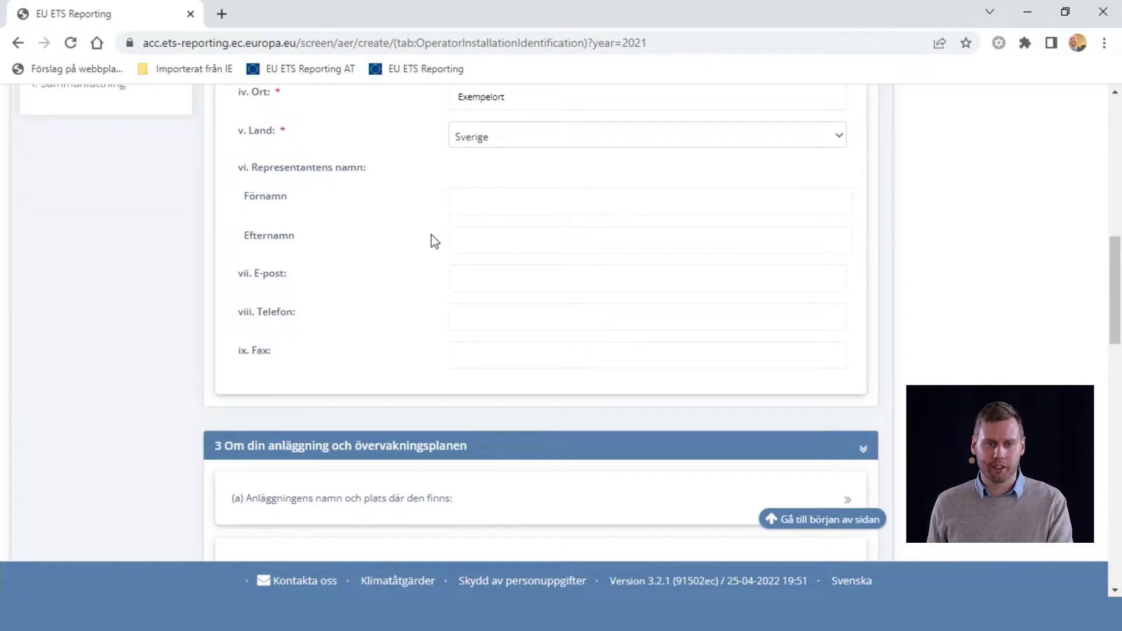
scroll(468, 263, "down", 2)
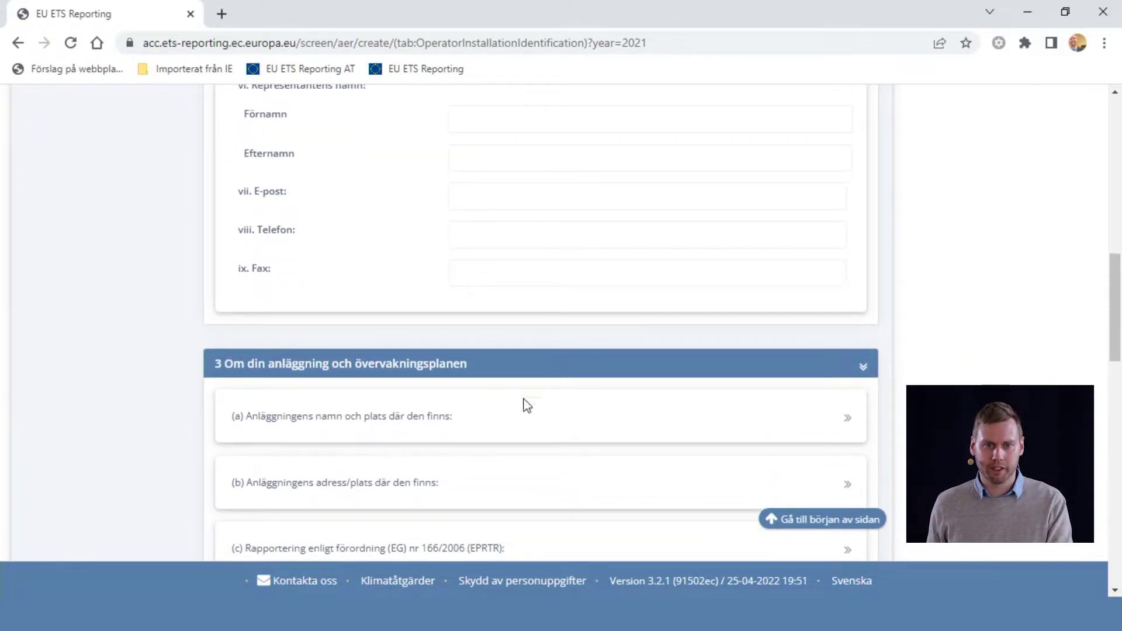
scroll(571, 358, "up", 15)
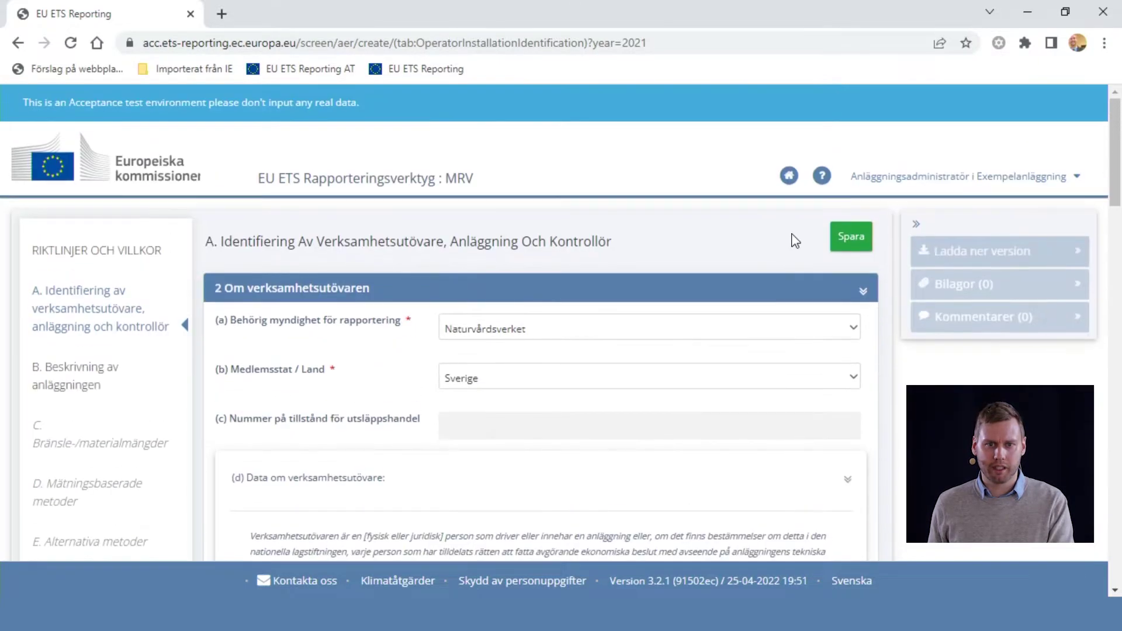
left_click(851, 237)
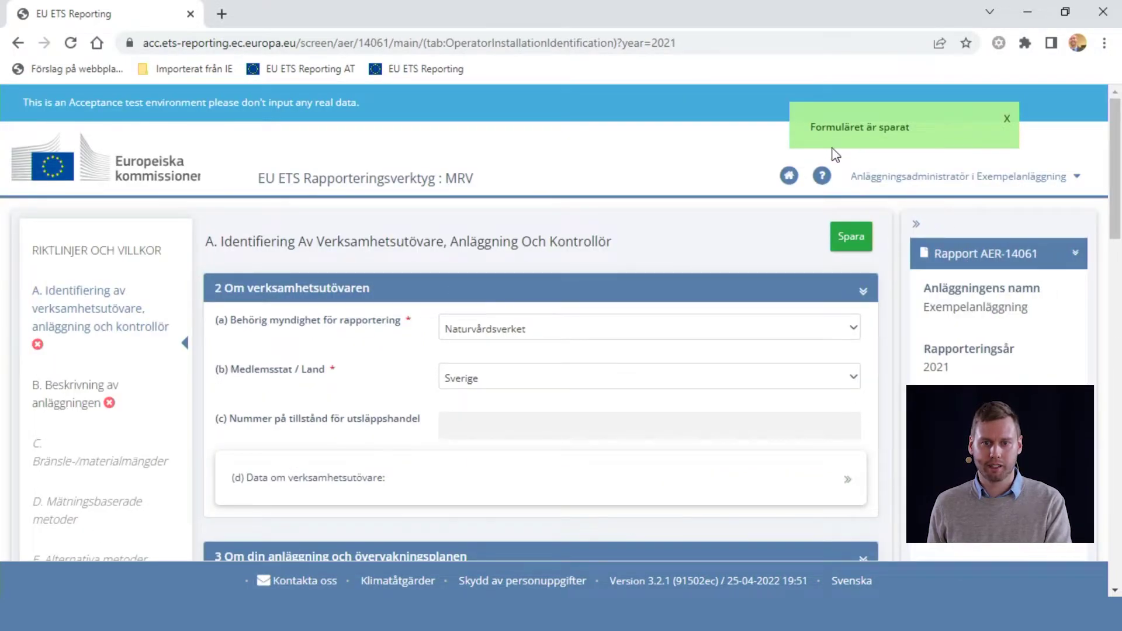
Review the saved report's details and expand section 3(a) with the installation's name and location
scroll(817, 260, "down", 1)
scroll(817, 265, "down", 1)
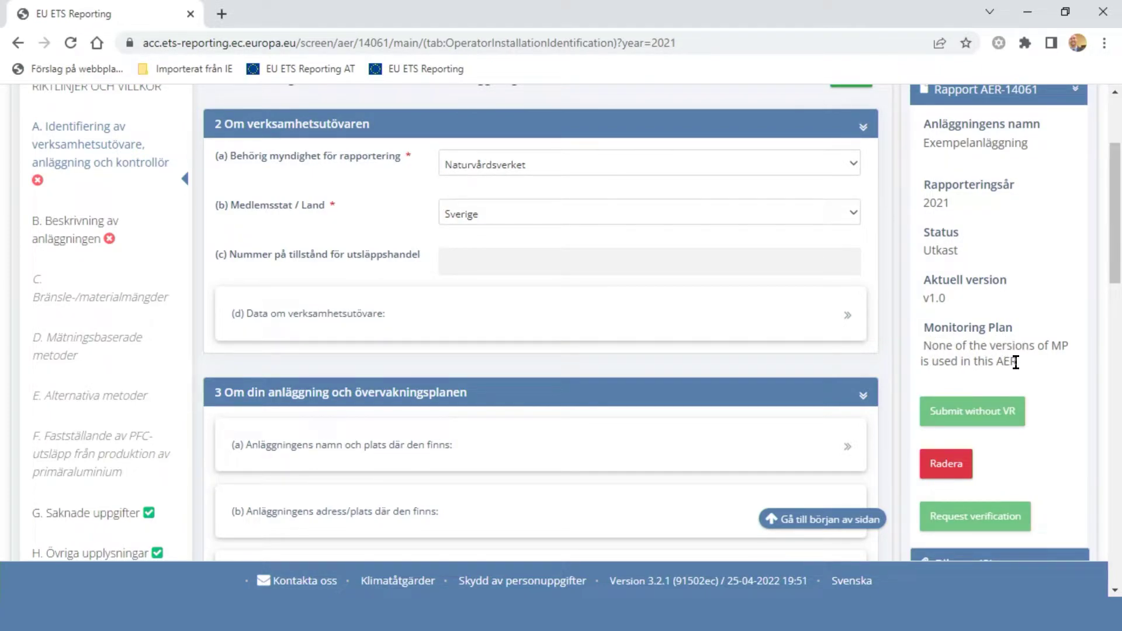
scroll(1017, 363, "down", 1)
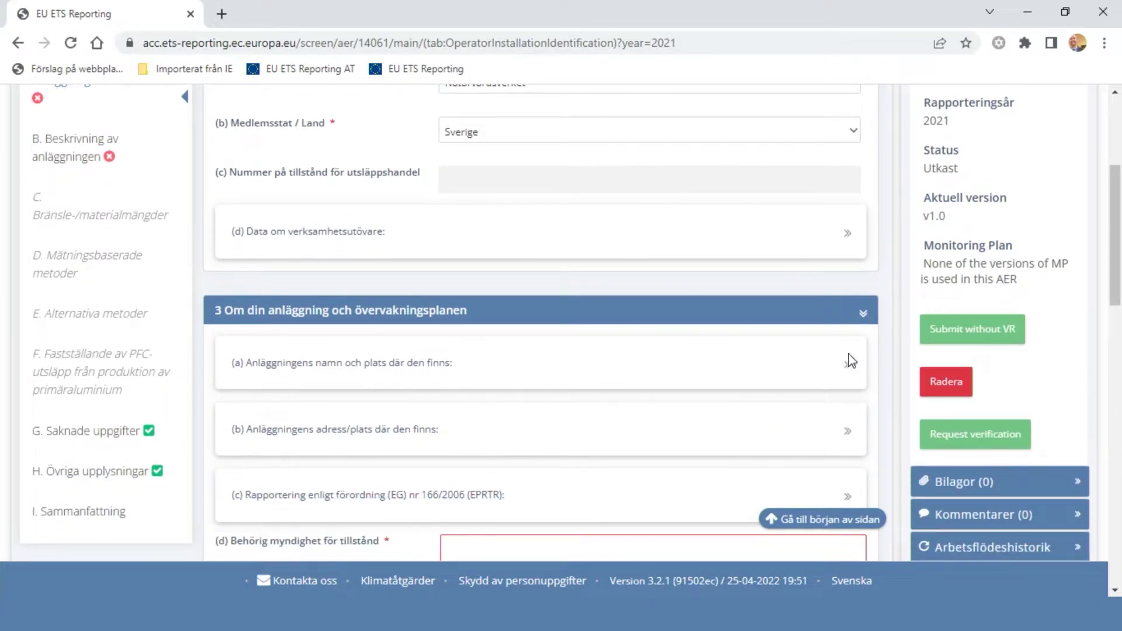
left_click(786, 373)
scroll(787, 330, "down", 1)
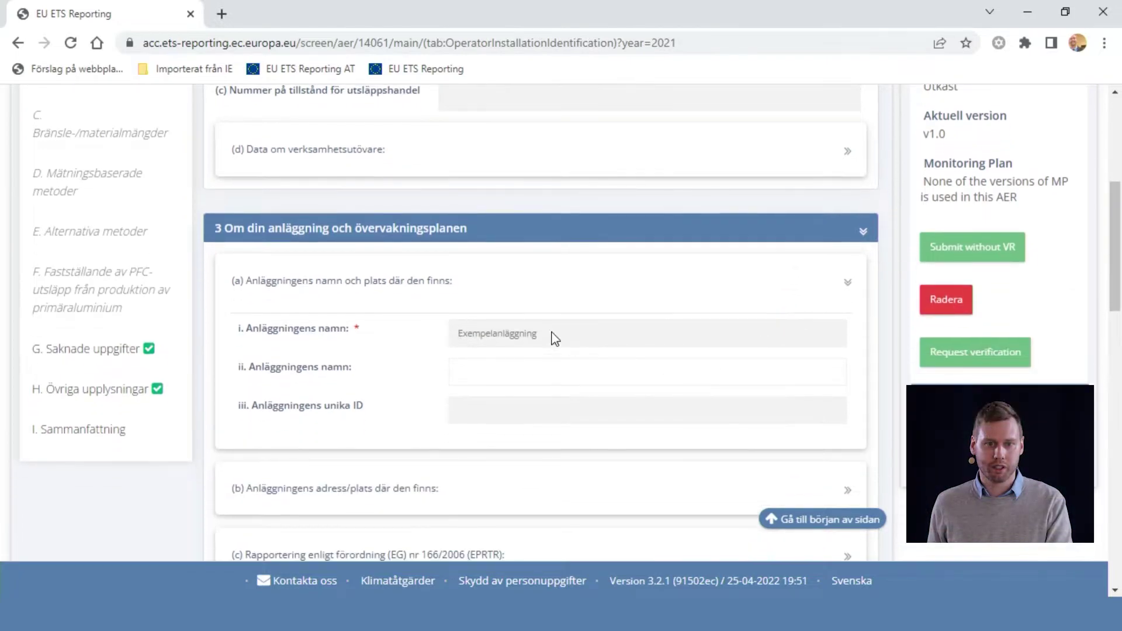
Expand section 3(b) for the installation's address and fill in its street address in Adressrad 1
scroll(501, 348, "down", 1)
left_click(535, 404)
scroll(535, 400, "down", 1)
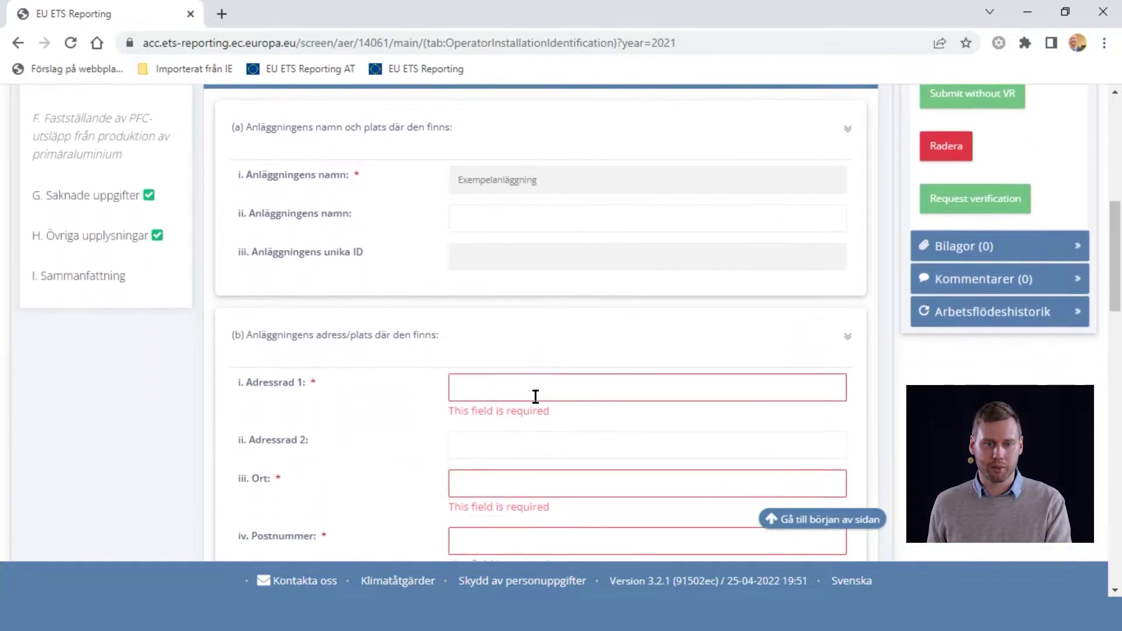
left_click(531, 386)
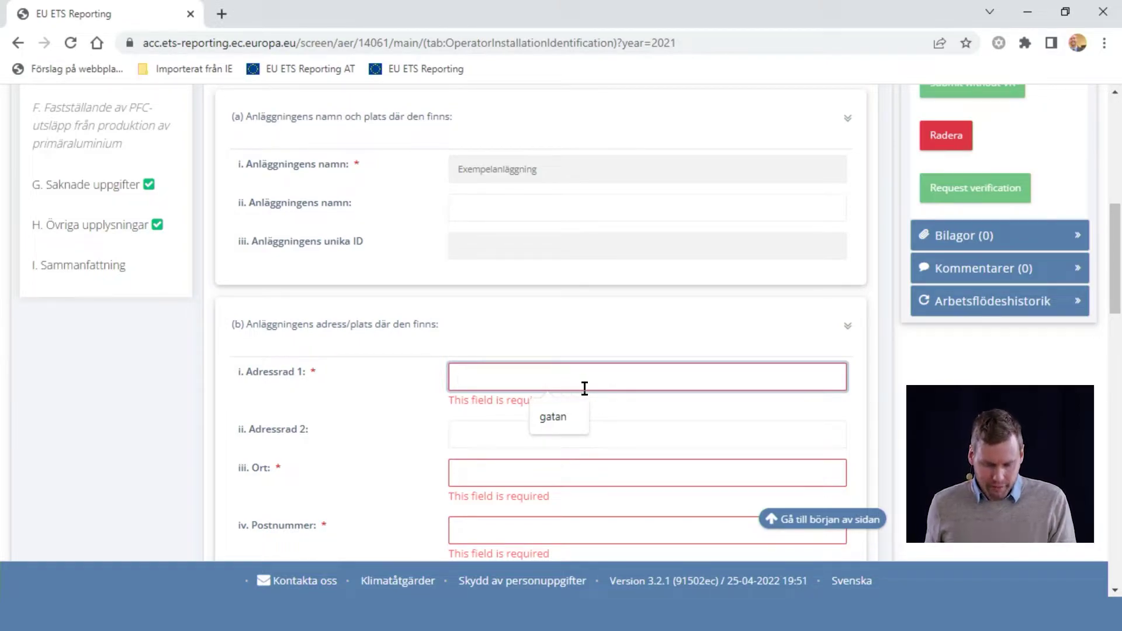
type("Exempeladress")
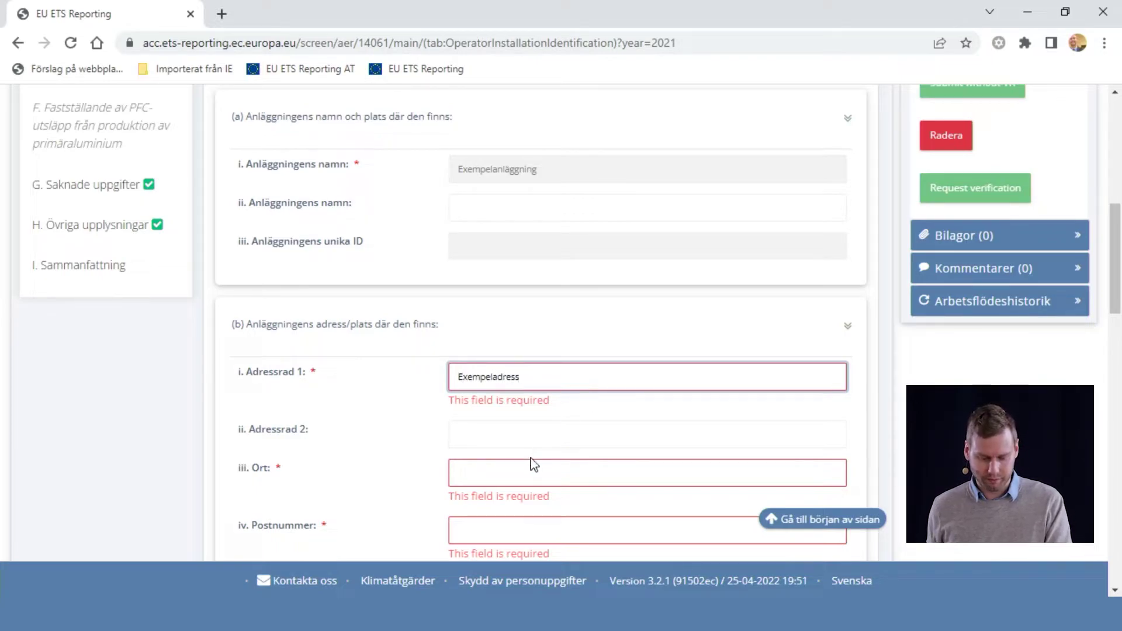
Fill in the installation's town and postcode in the Ort and Postnummer fields
left_click(533, 464)
type("Or")
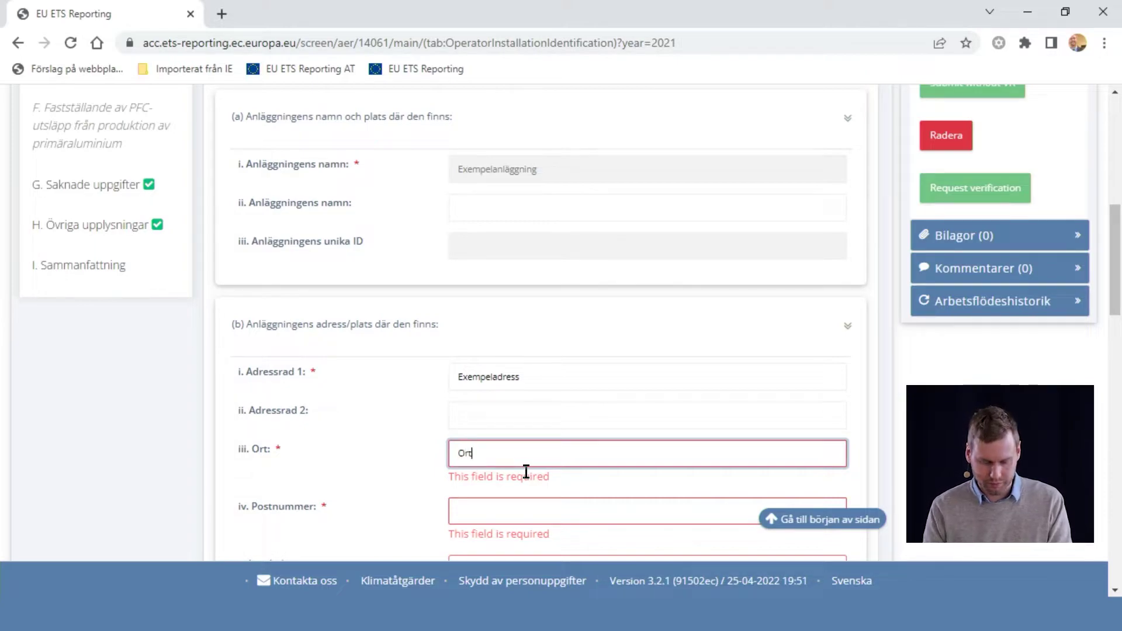
type("t")
left_click(529, 519)
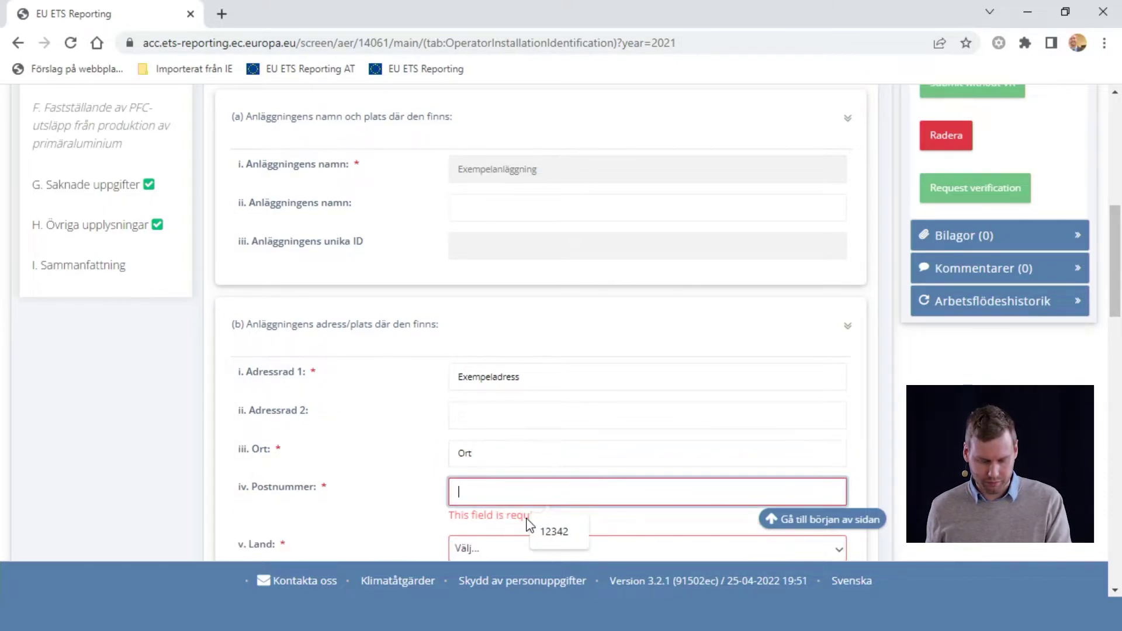
type("12345")
Set the country in the installation's address to Sverige
scroll(524, 520, "down", 3)
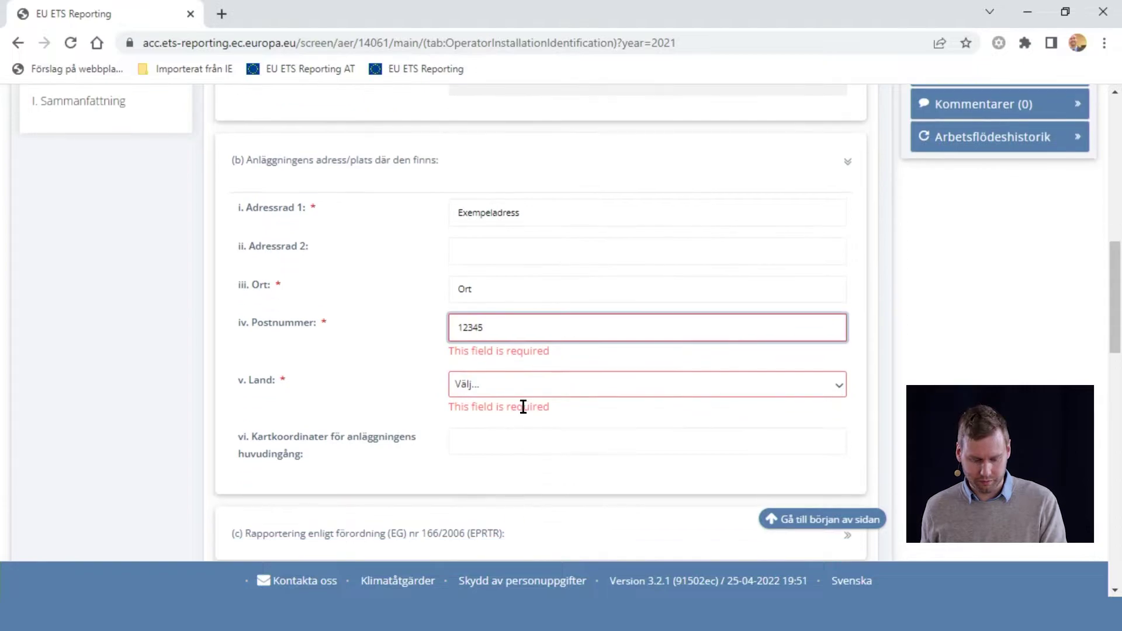
left_click(532, 388)
left_click(540, 364)
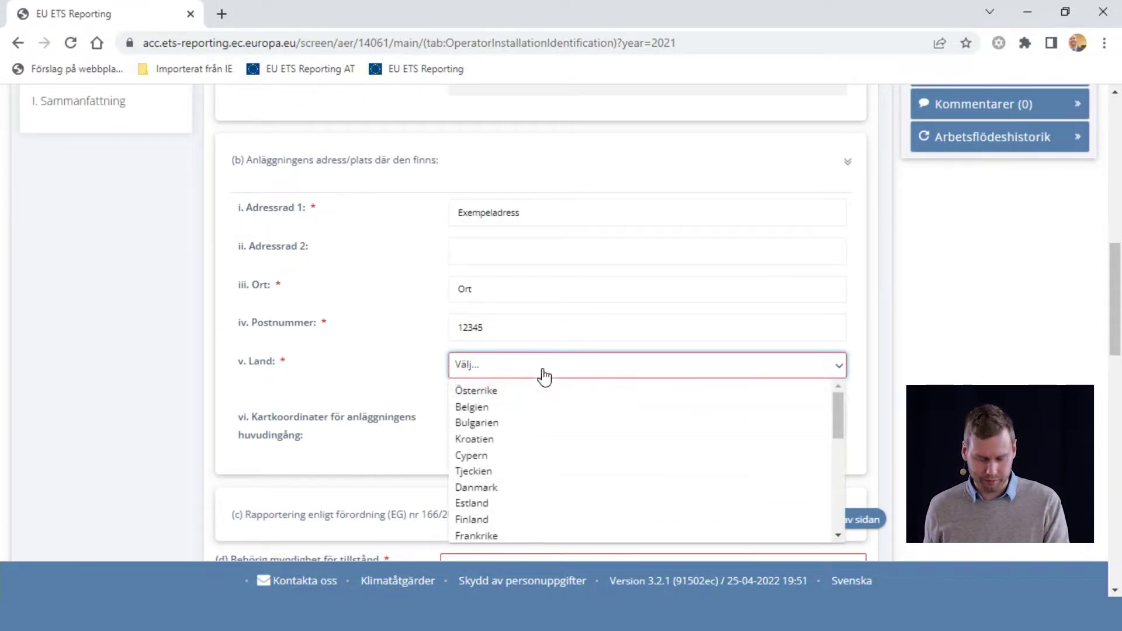
scroll(534, 453, "down", 3)
scroll(526, 467, "down", 5)
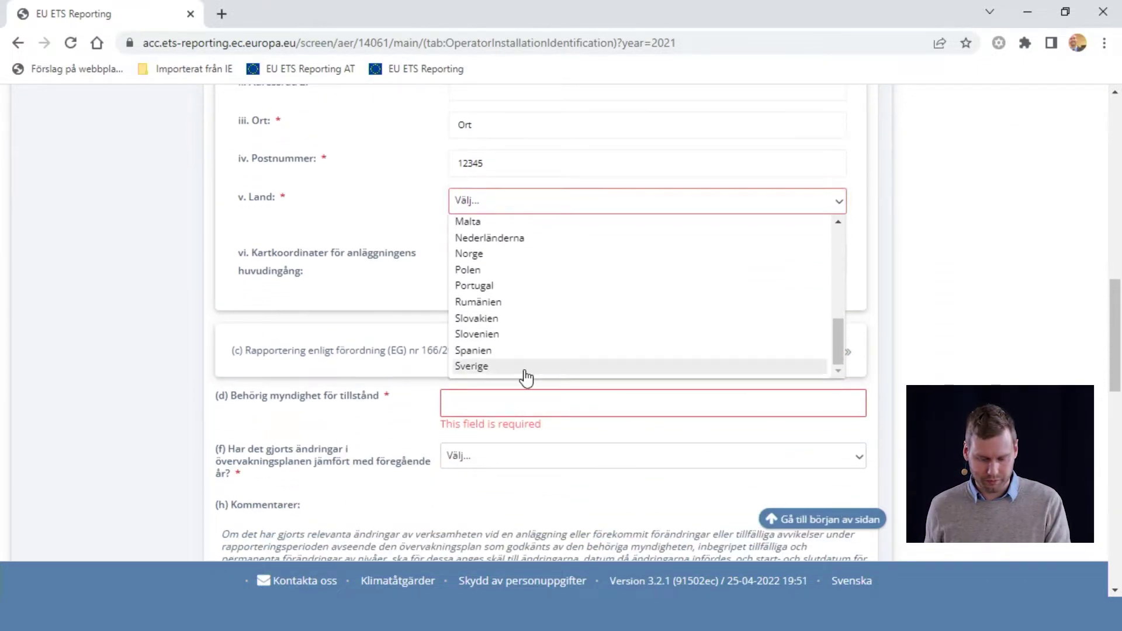
left_click(524, 373)
Expand the EPRTR reporting section 3(c) and set the installation's EPRTR reporting obligation to SANT
left_click(446, 325)
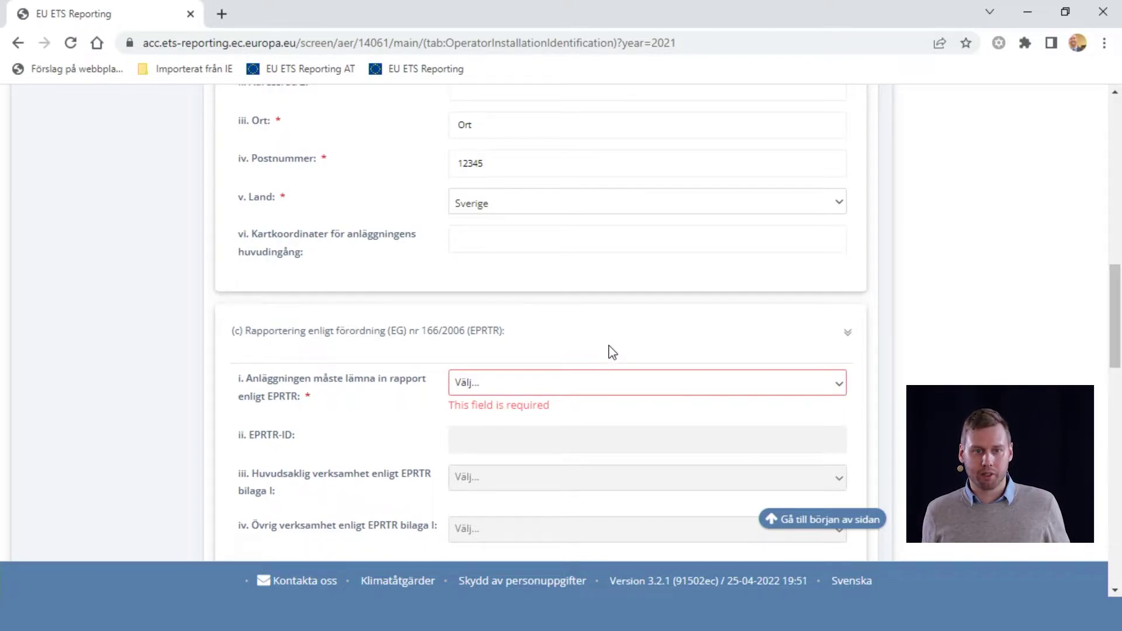
left_click(603, 395)
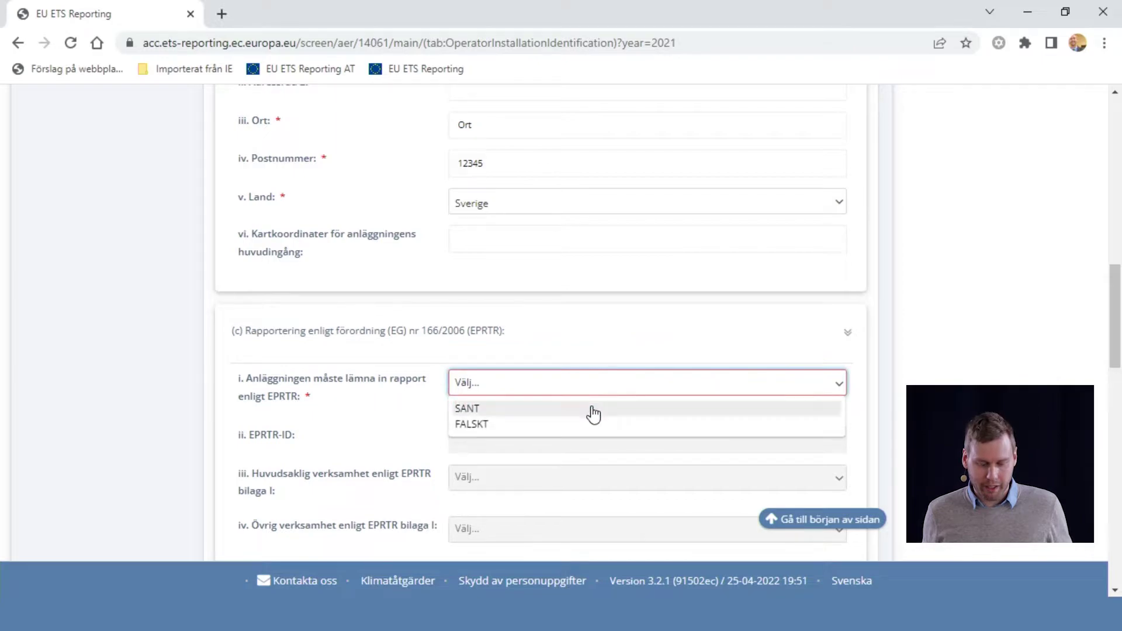
left_click(591, 412)
left_click(391, 445)
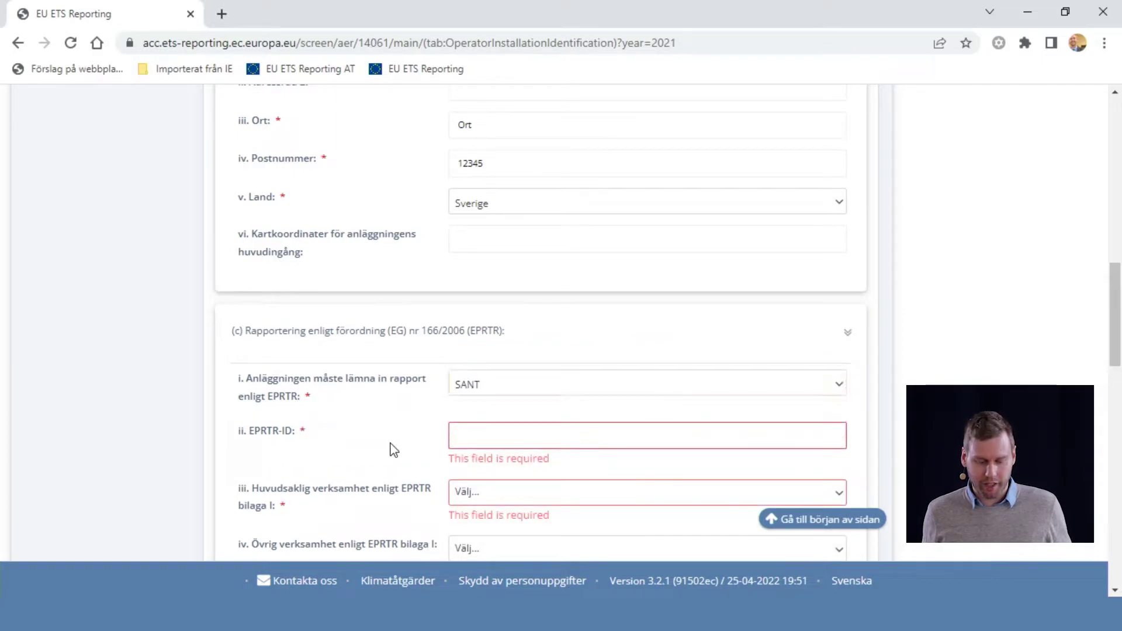
Enter "Inspride ID" as the installation's EPRTR-ID
left_click(523, 432)
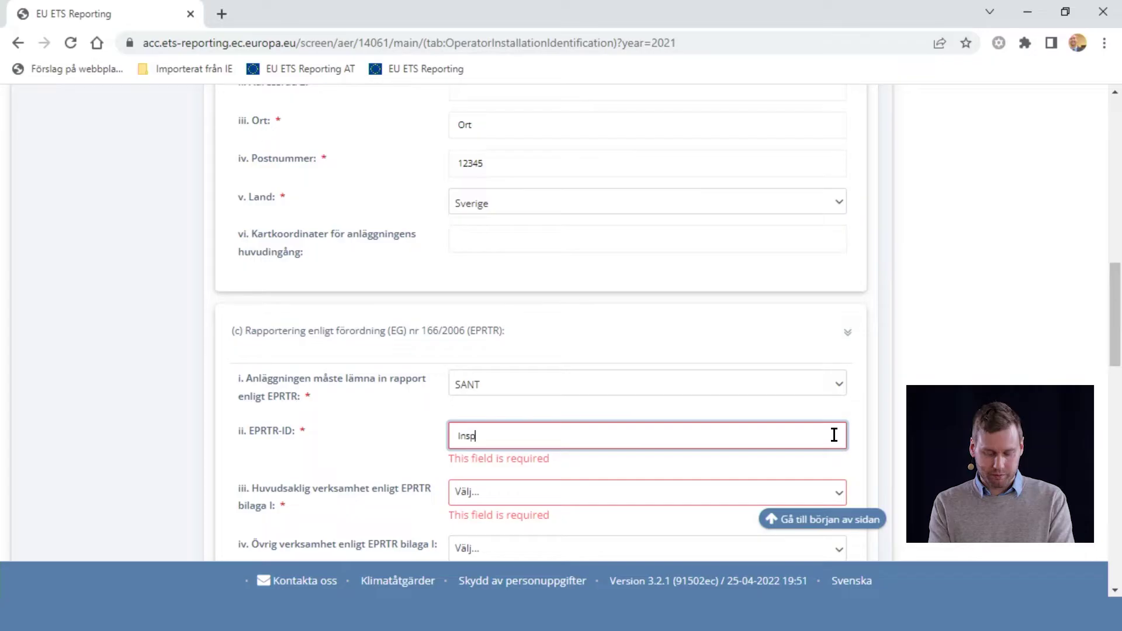
type("de ID")
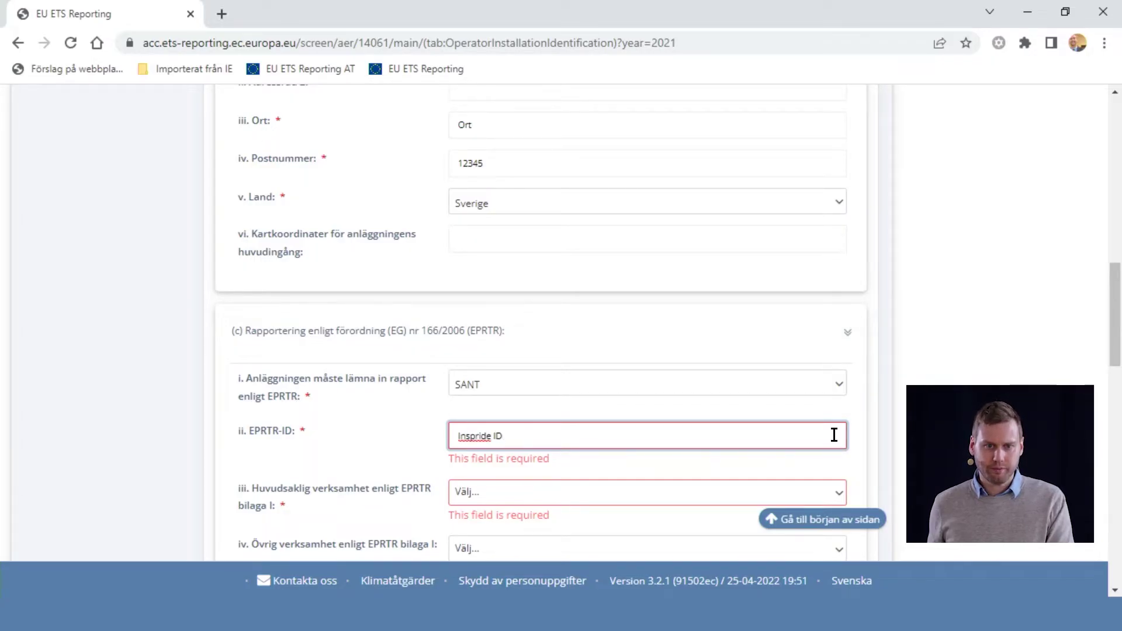
scroll(632, 379, "down", 3)
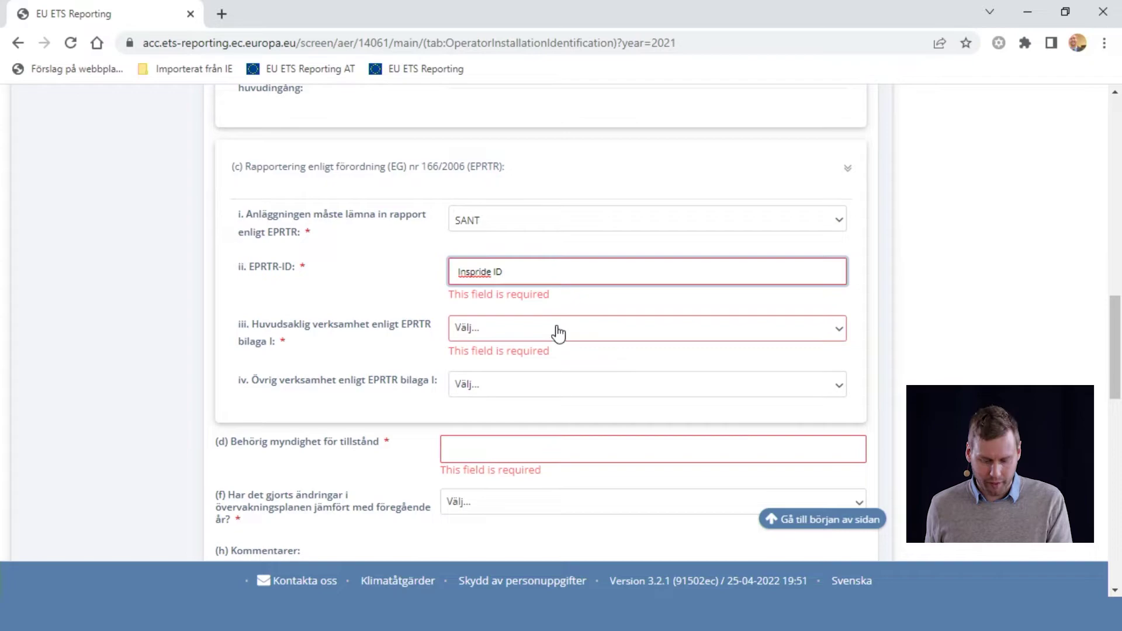
Set the main activity under EPRTR annex I to "1.c) Värmekraftverk och andra förbränningsanläggningar"
left_click(555, 331)
left_click(527, 321)
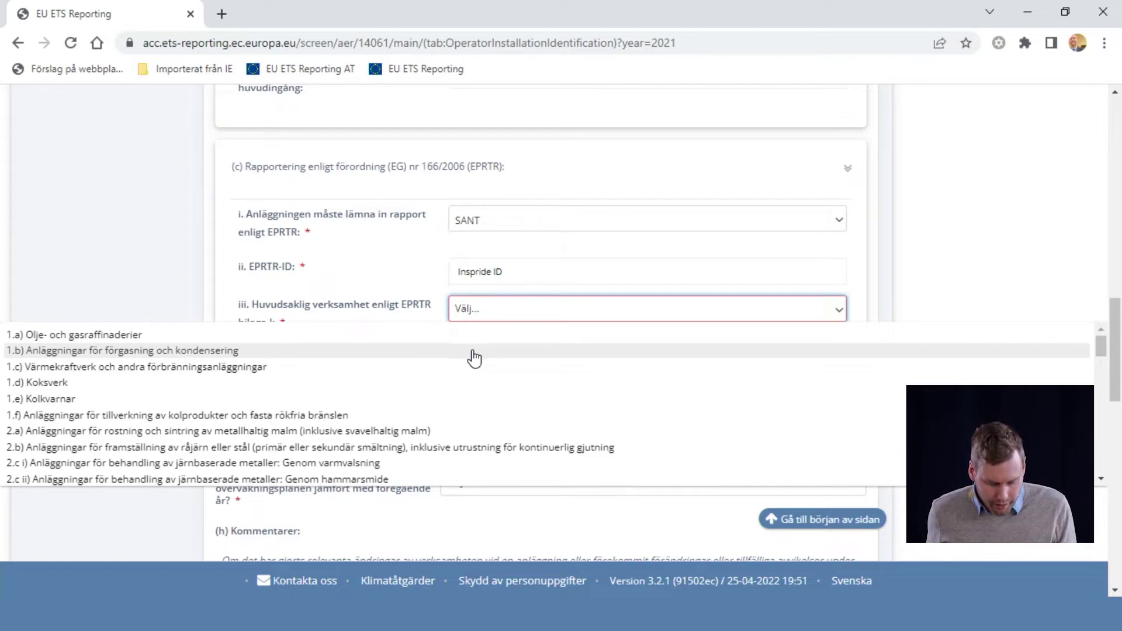
left_click(465, 367)
Set the other EPRTR annex I activity to option 4.a iii), industrial-scale production of sulphurous hydrocarbons (svavelhaltiga kolväten)
left_click(543, 363)
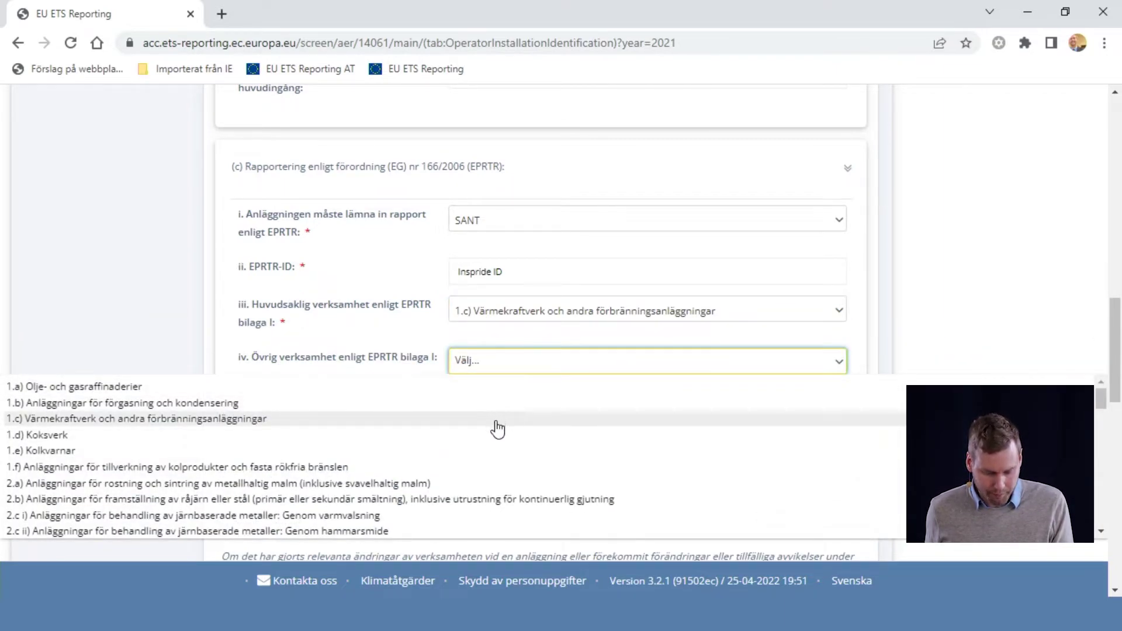
scroll(494, 476, "down", 3)
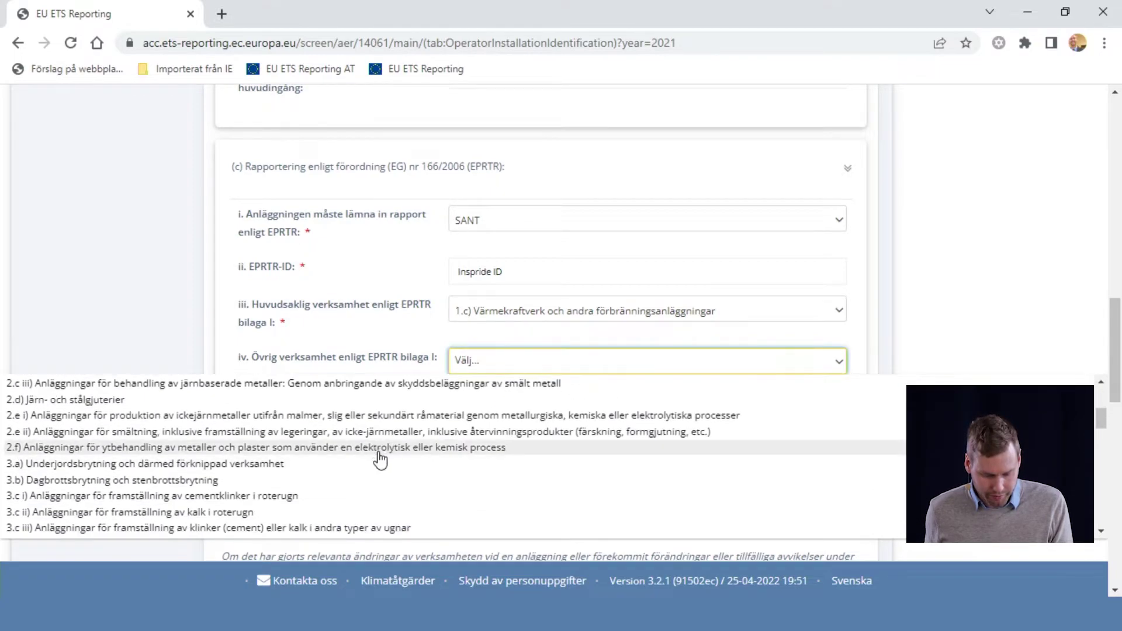
scroll(363, 474, "down", 2)
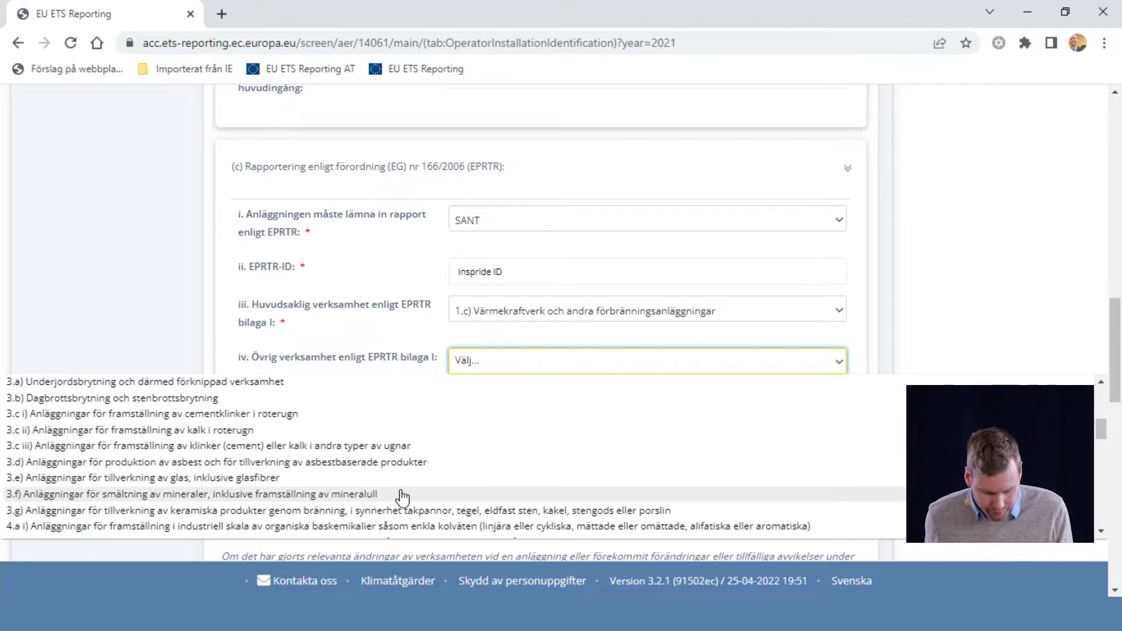
scroll(402, 497, "down", 2)
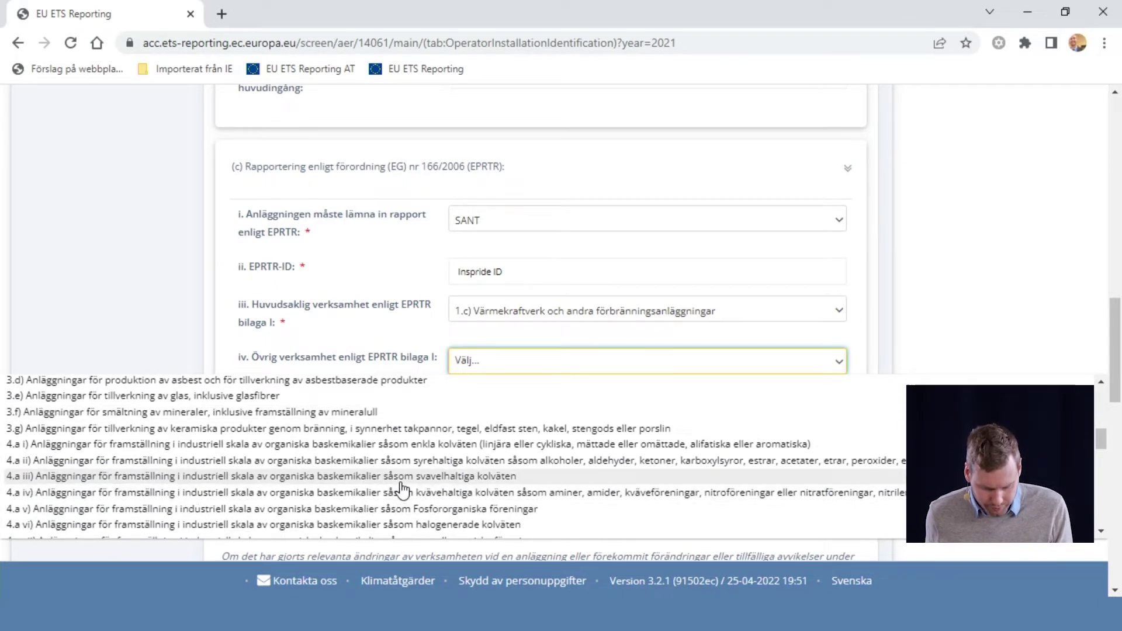
left_click(401, 483)
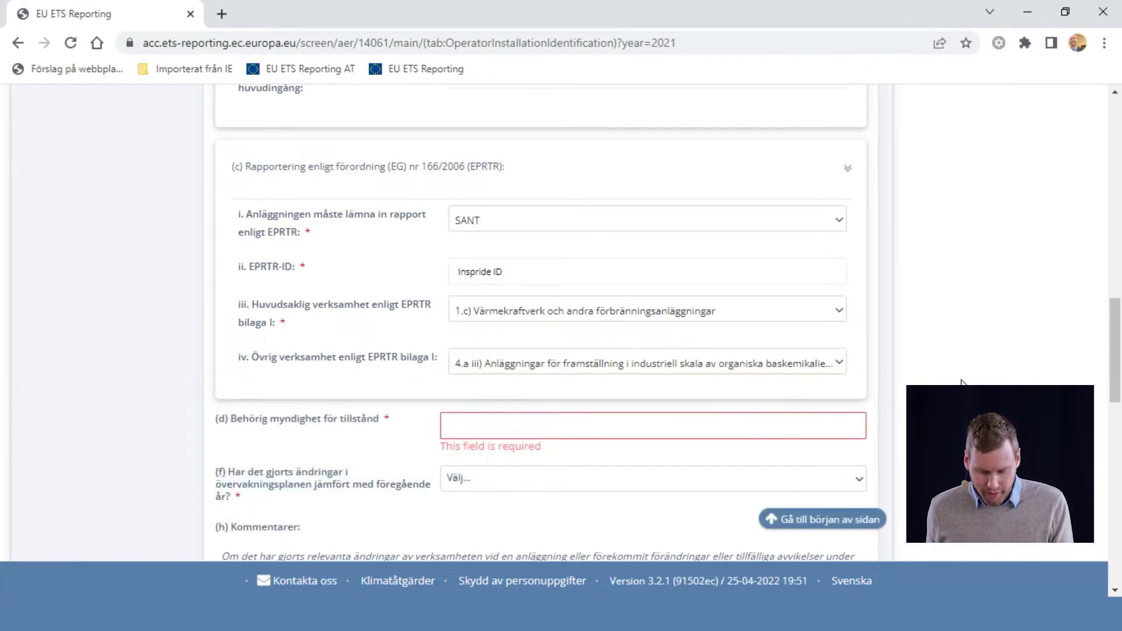
Enter Naturvårdsverket as the competent authority for the permit and set the monitoring plan changes question 3(f) to SANT
left_click(457, 422)
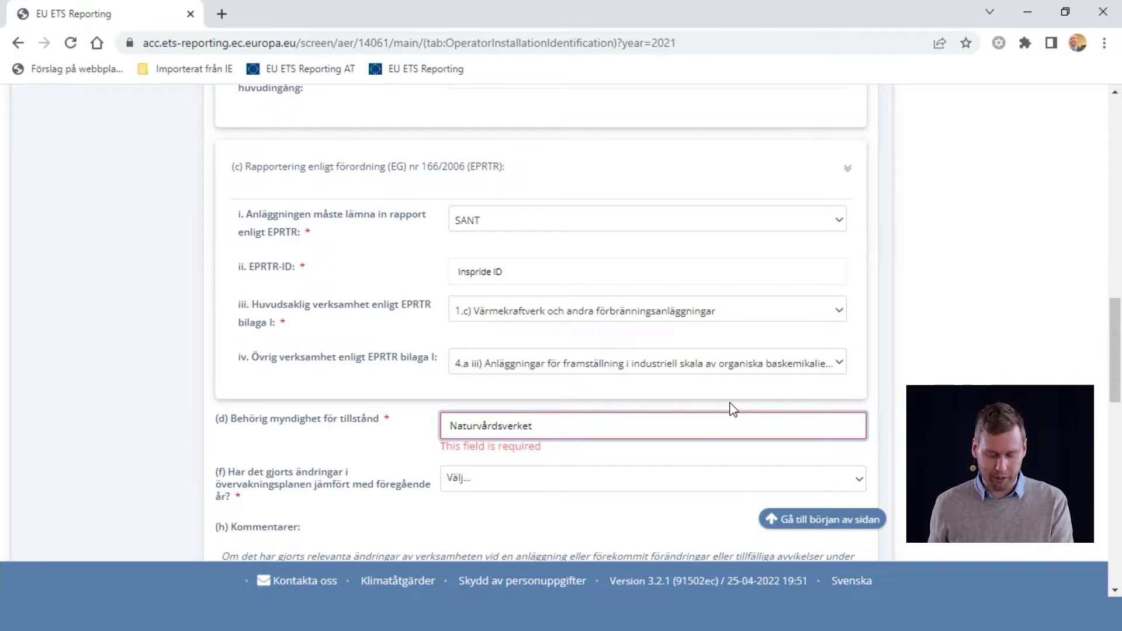
left_click(302, 433)
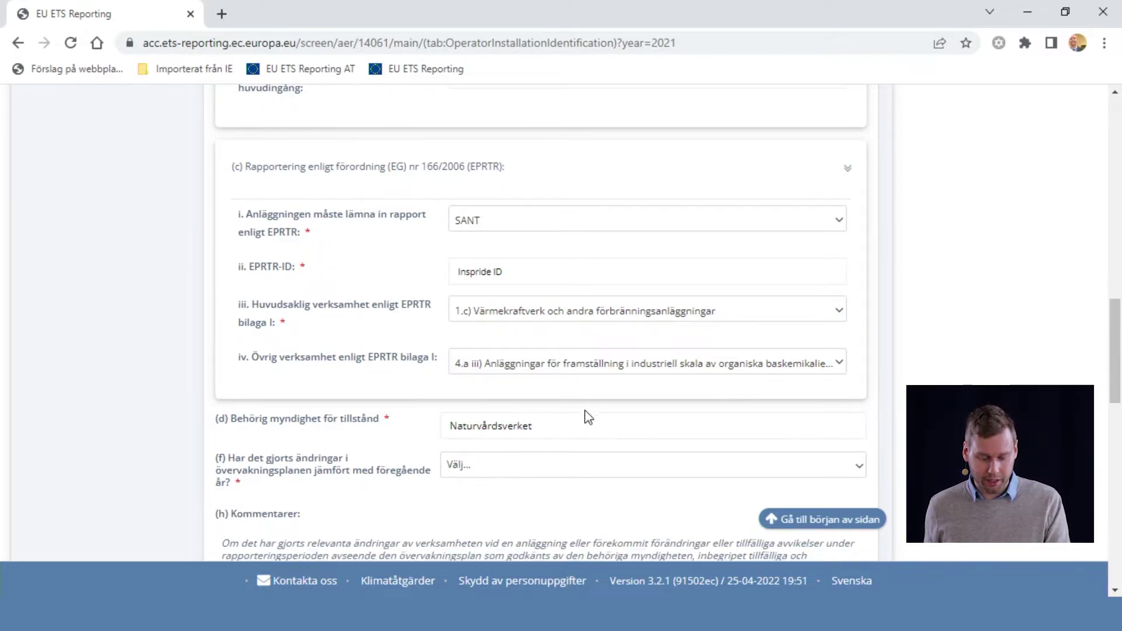
left_click(533, 476)
left_click(533, 491)
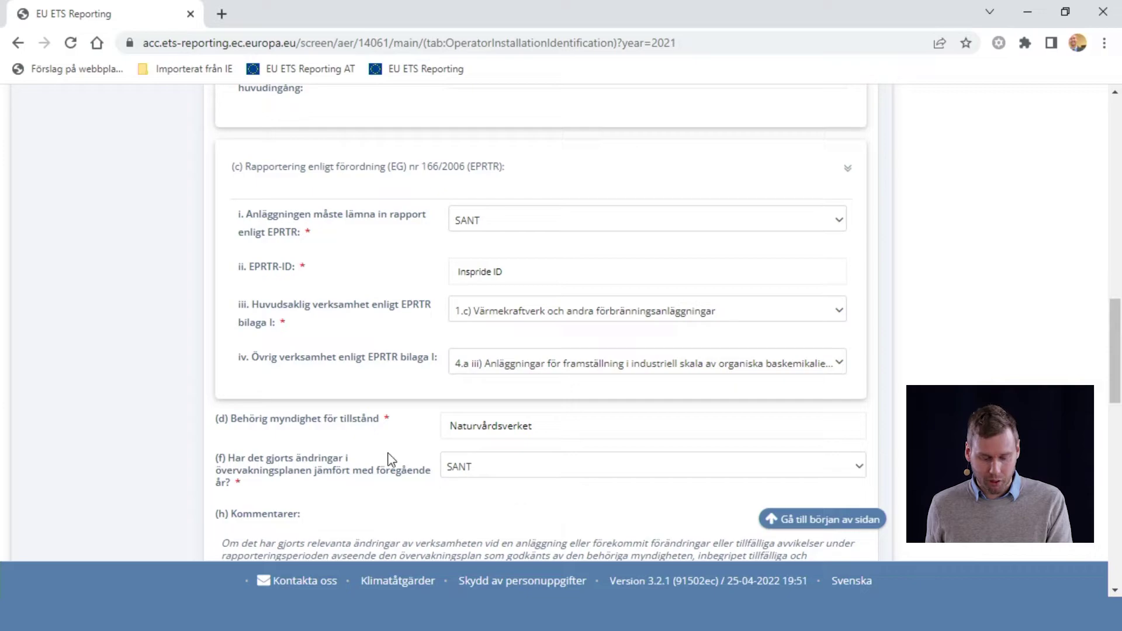
Enter the comment "Exempel på ändringar som är gjorda" in the Kommentarer field 3(h)
scroll(468, 478, "down", 3)
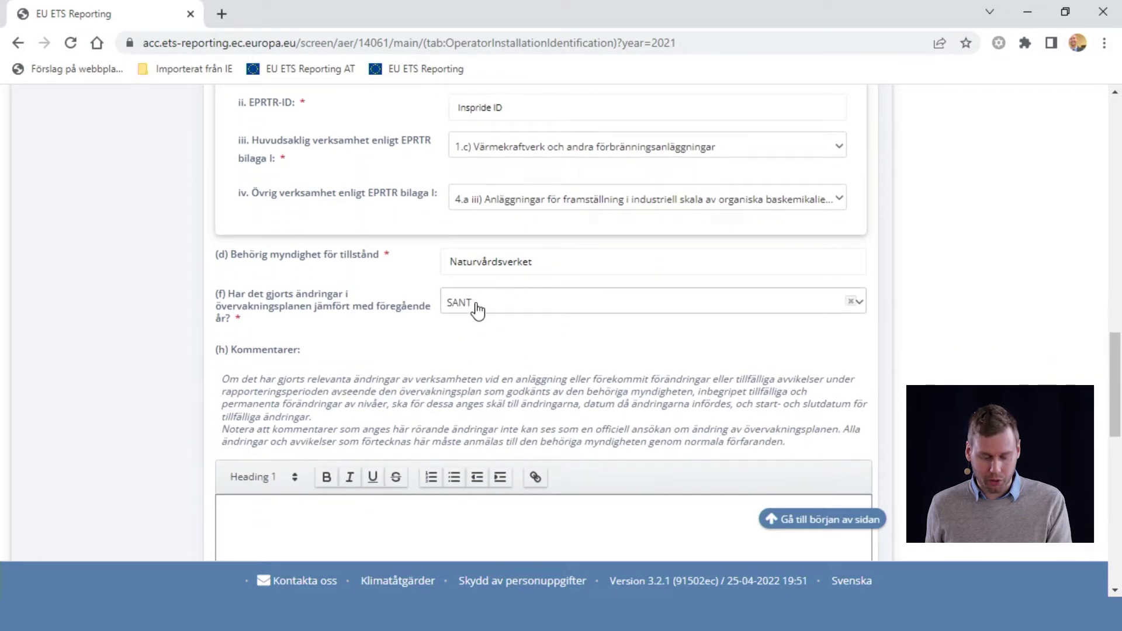
scroll(504, 359, "down", 4)
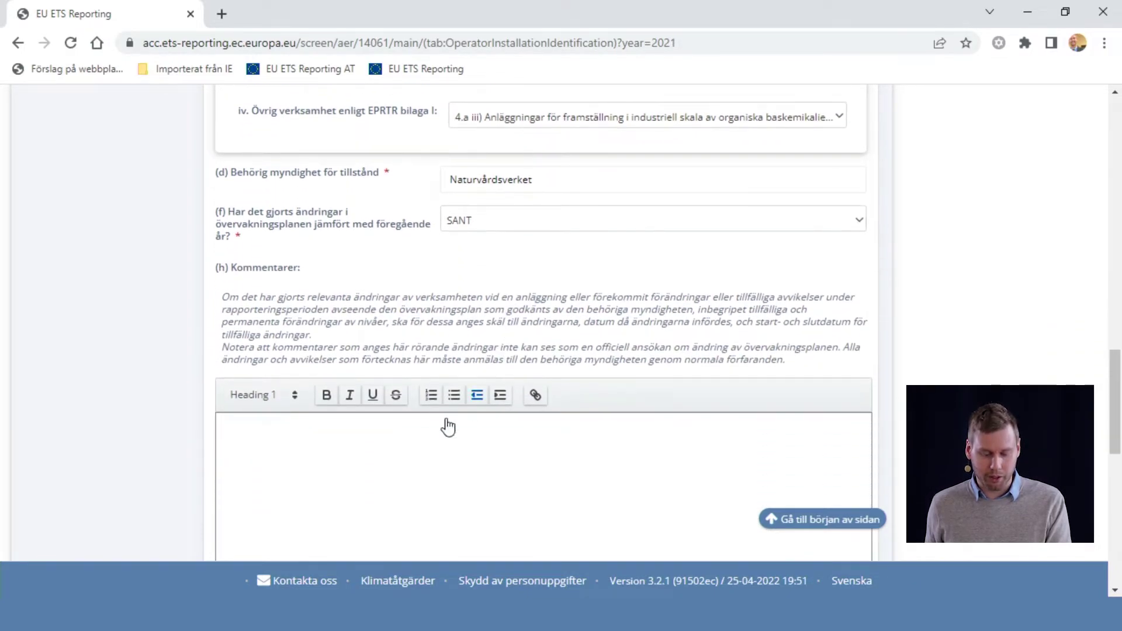
left_click(362, 336)
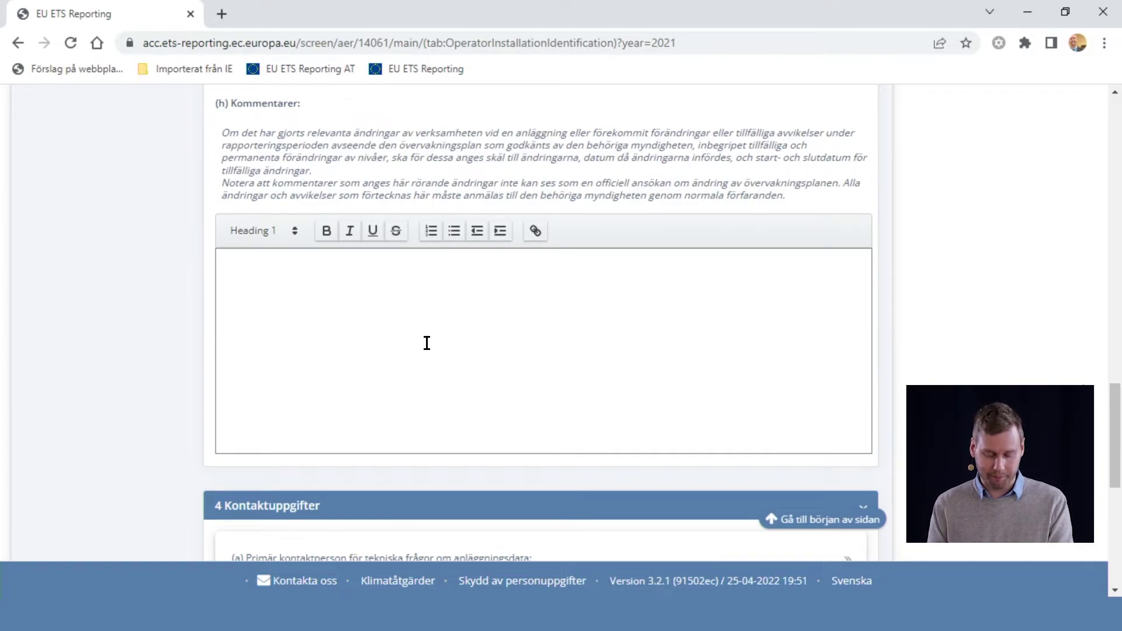
type("Exempel på ändringar som är gjorda")
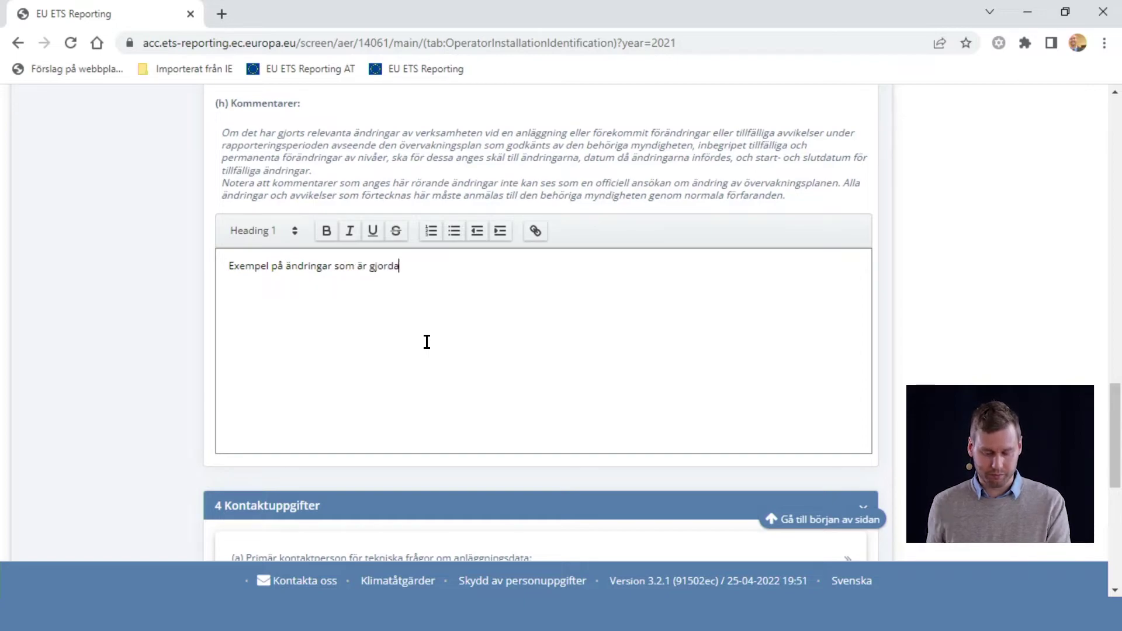
Expand the primary contact person section 4(a) and set the contact's title to Hr
scroll(422, 291, "down", 3)
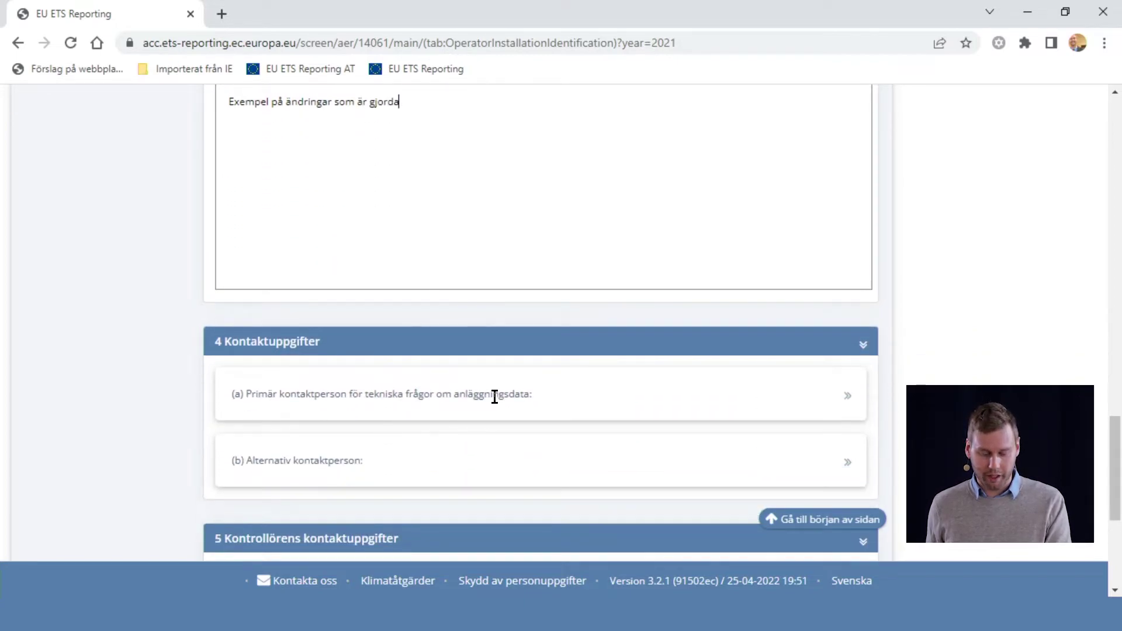
left_click(495, 395)
scroll(500, 394, "down", 2)
left_click(514, 369)
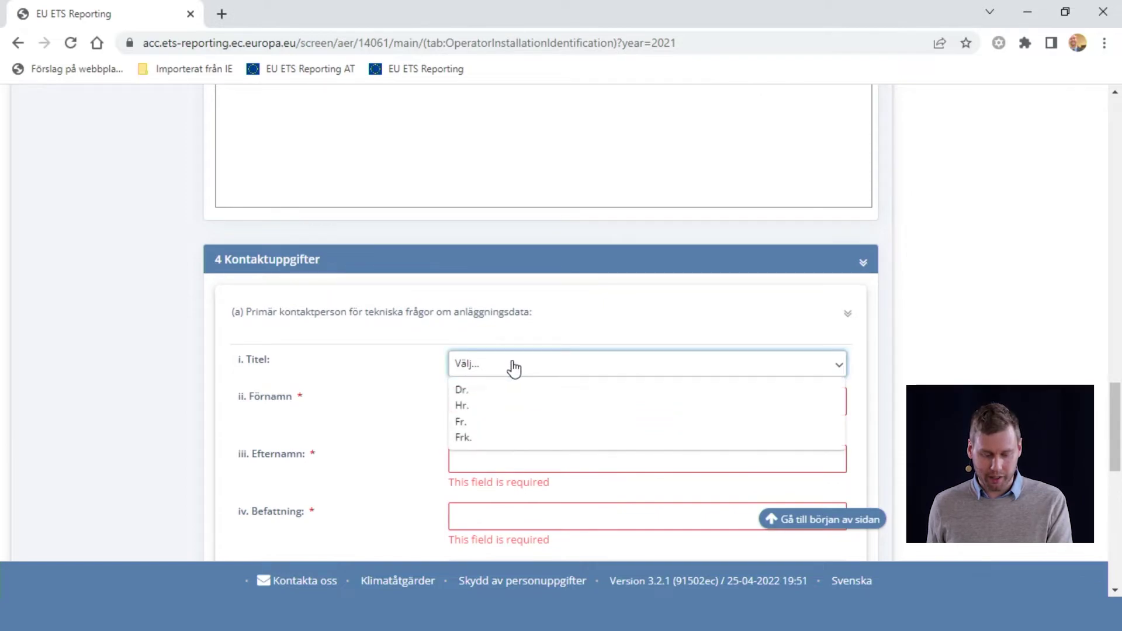
left_click(520, 408)
Fill in the primary contact's first name and surname, and enter "Chef" as the position
left_click(478, 408)
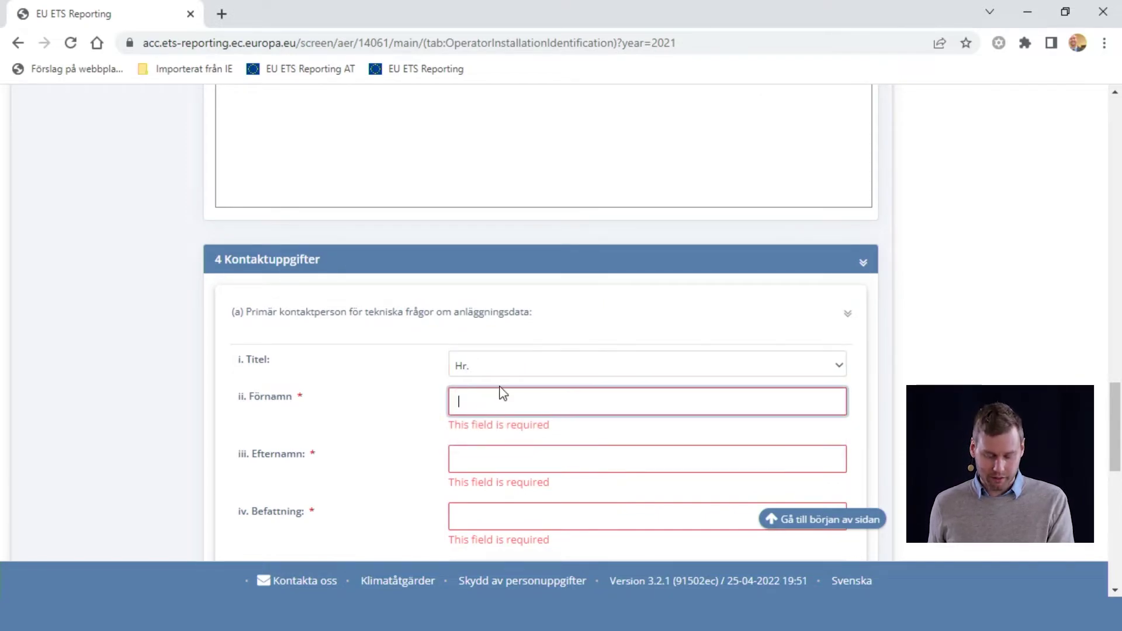
key("Tab")
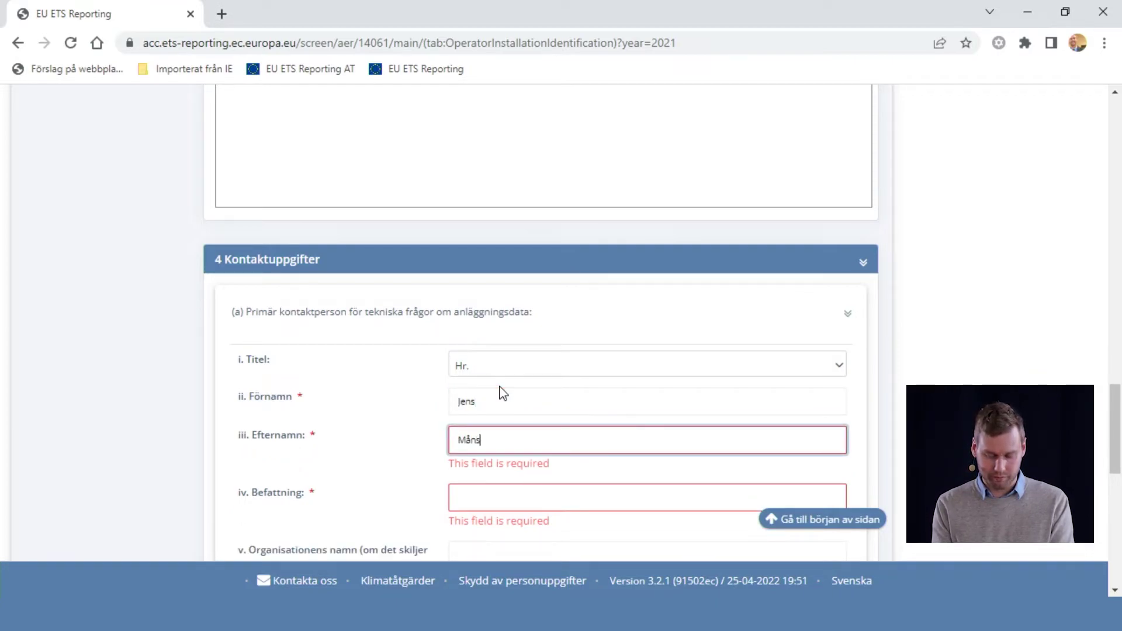
key("Tab")
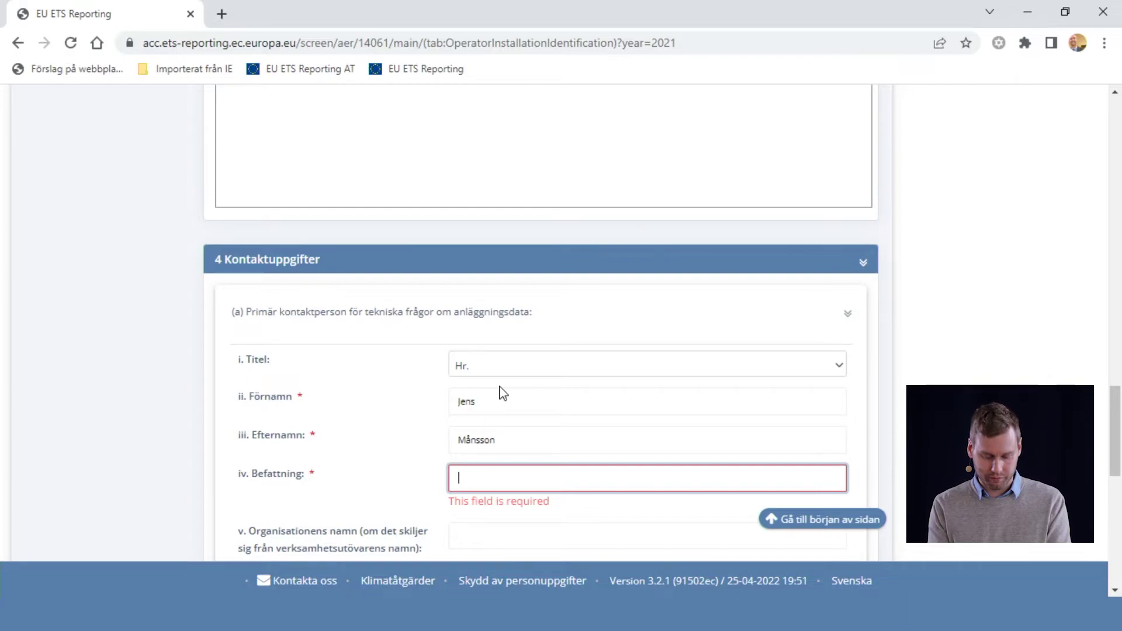
type("Chef")
key("Tab")
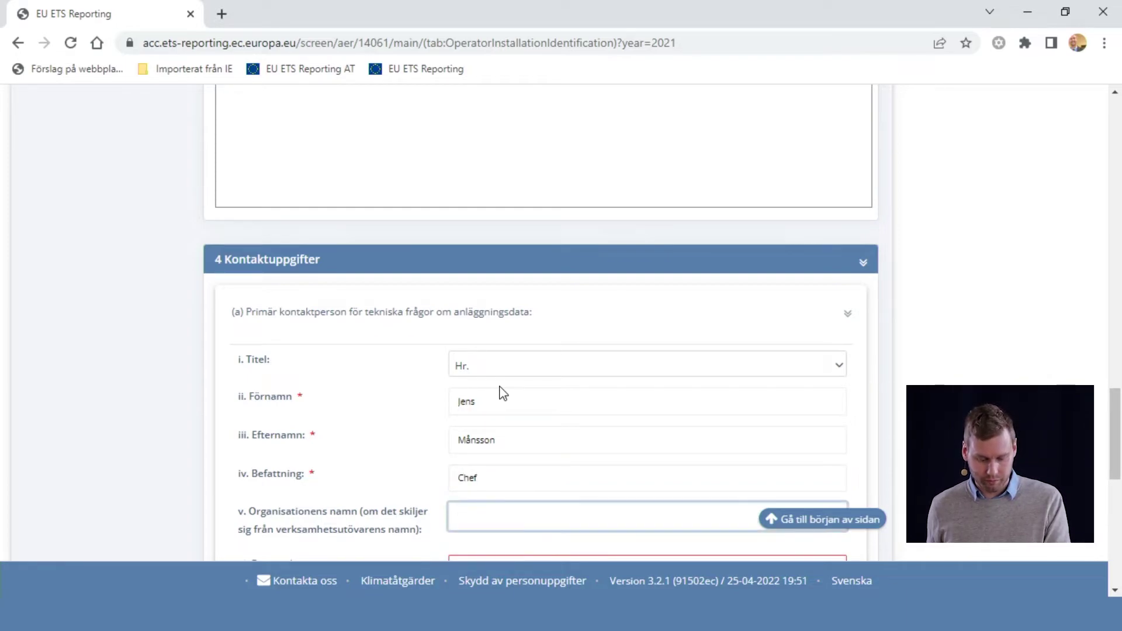
Fill in the primary contact's e-mail address and expand the alternative contact person section 4(b)
left_click(488, 396)
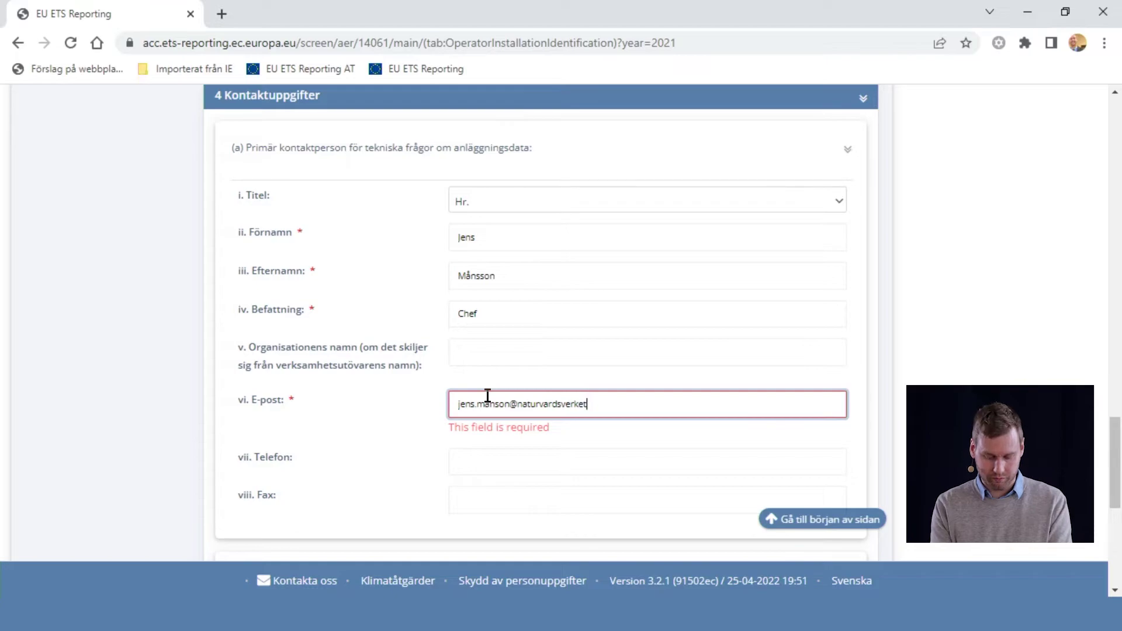
scroll(503, 392, "down", 3)
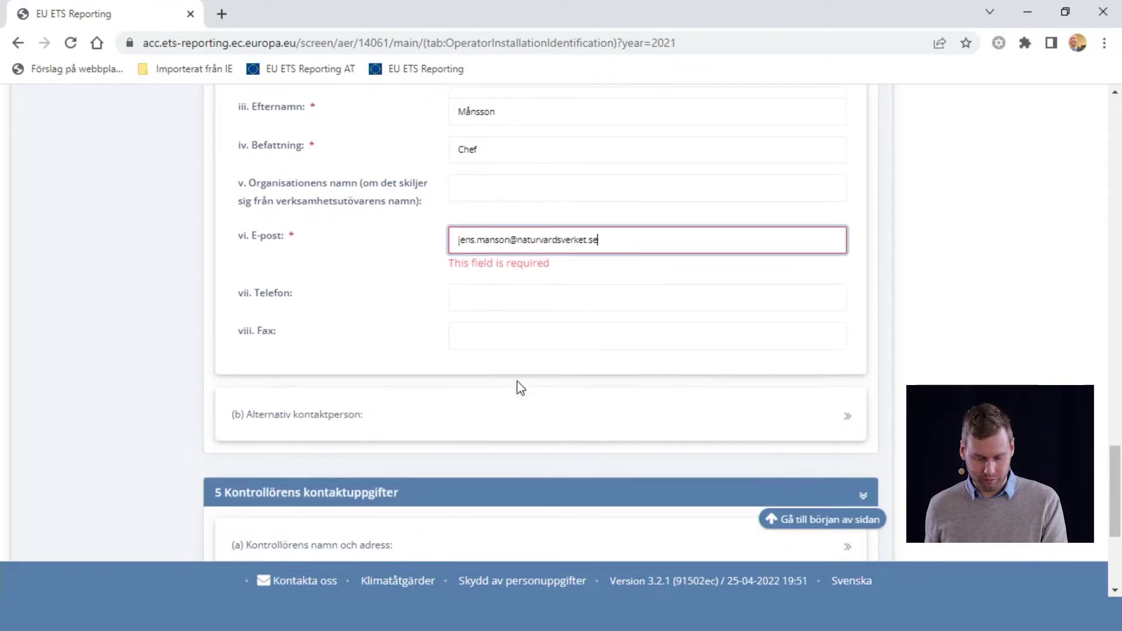
left_click(531, 342)
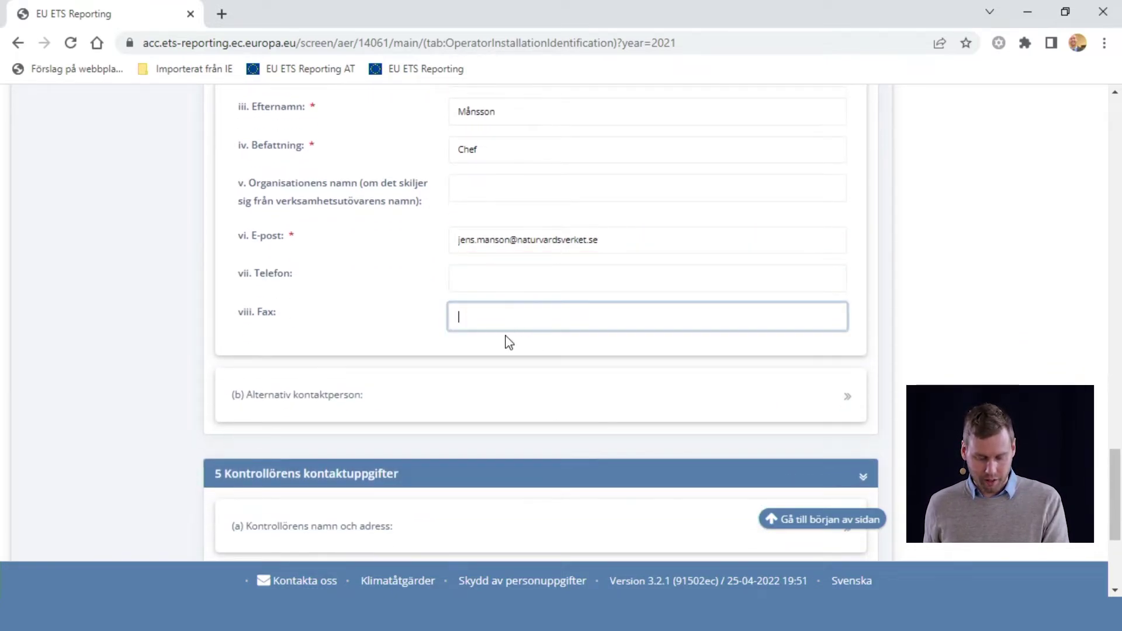
scroll(508, 341, "down", 2)
left_click(514, 319)
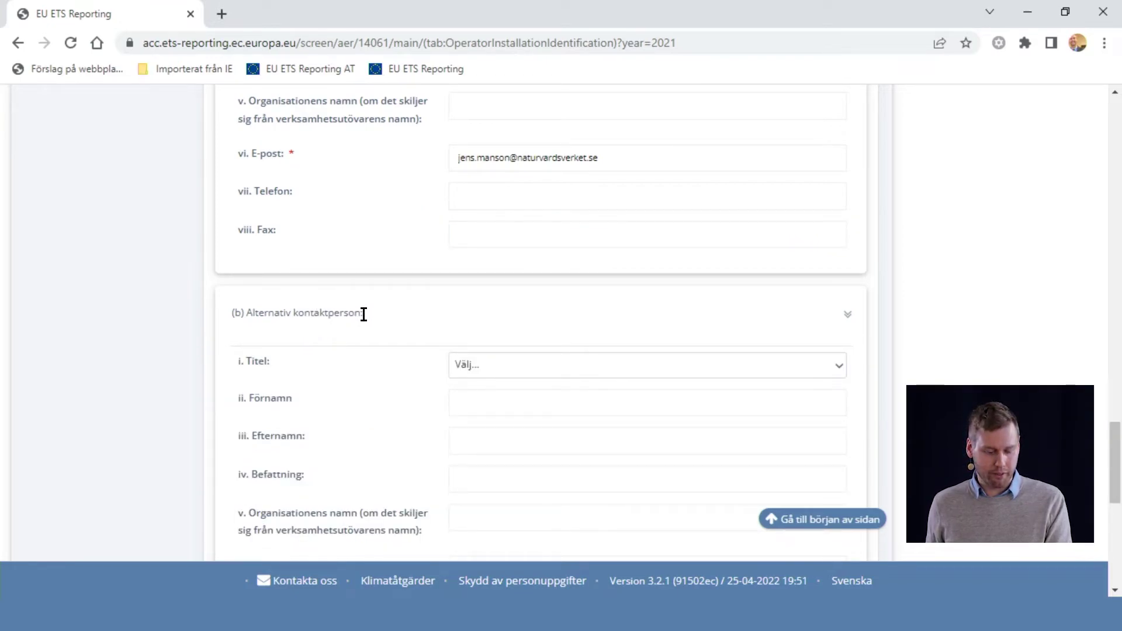
Leave the alternative contact person blank and save the section A form
scroll(363, 315, "down", 7)
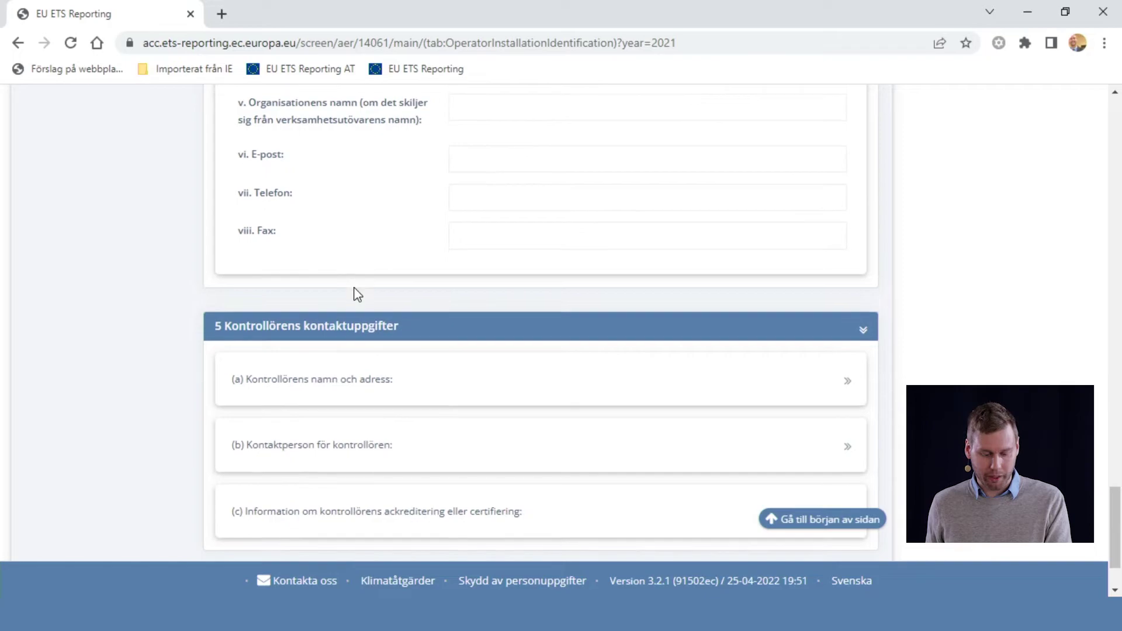
scroll(462, 327, "down", 2)
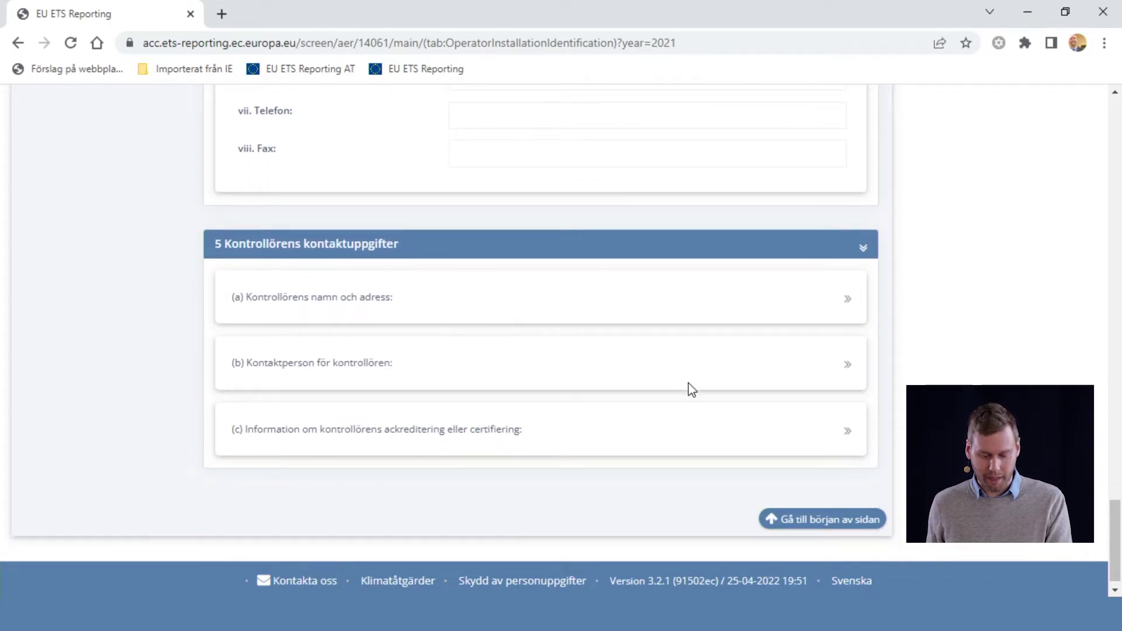
left_click(845, 524)
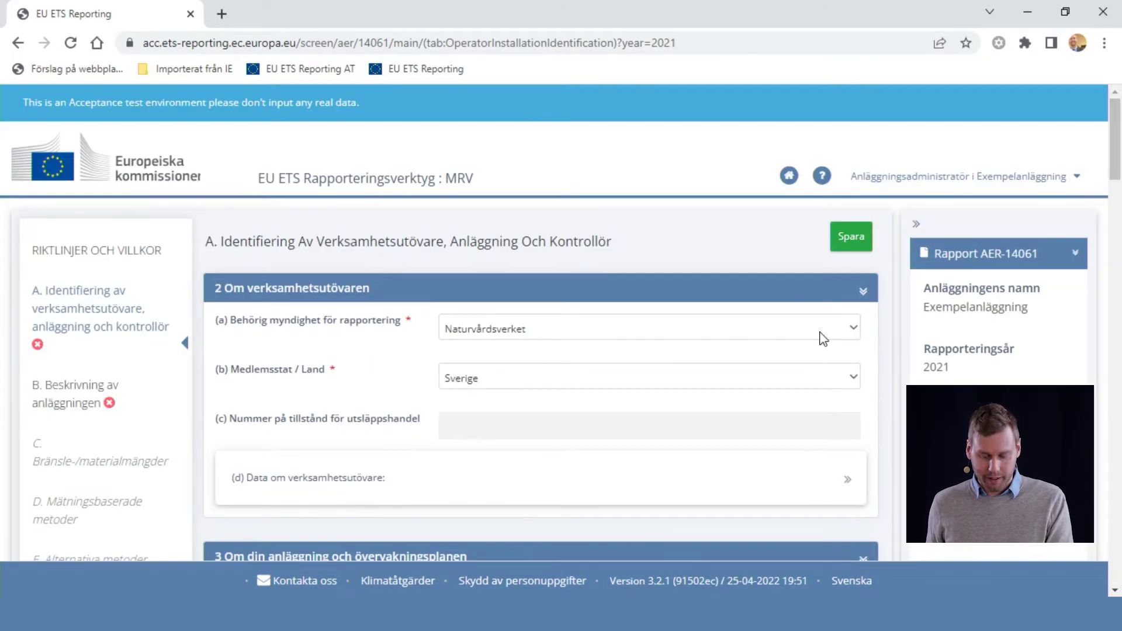
left_click(850, 237)
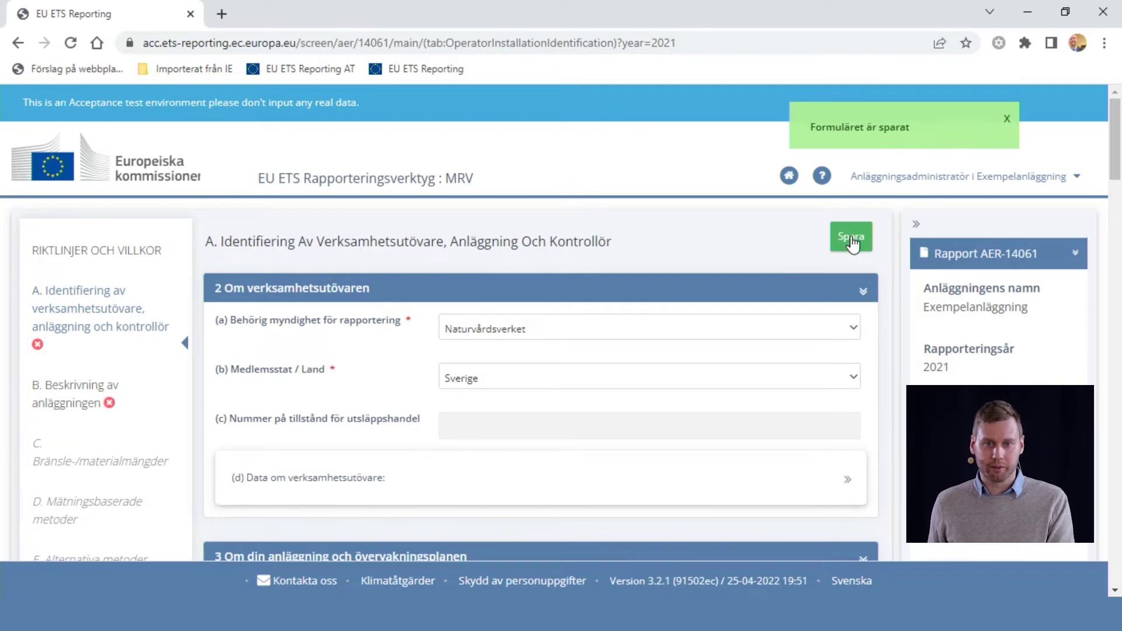
Expand section 5(a) and review the verifier's name and address fields
scroll(852, 242, "down", 5)
scroll(852, 241, "down", 18)
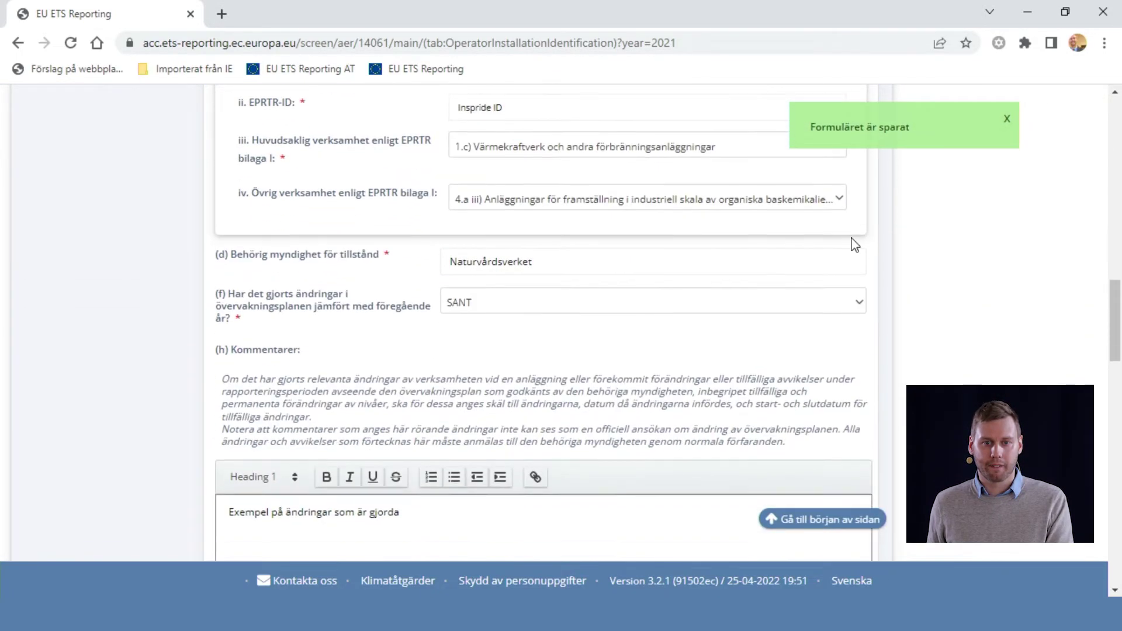
scroll(809, 281, "down", 18)
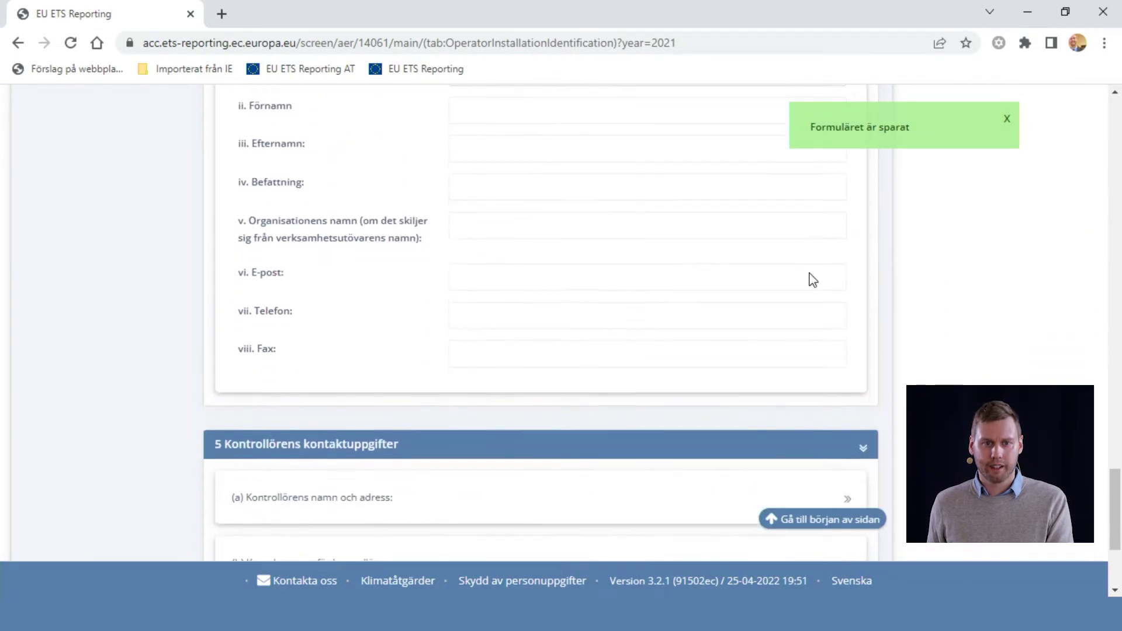
left_click(591, 305)
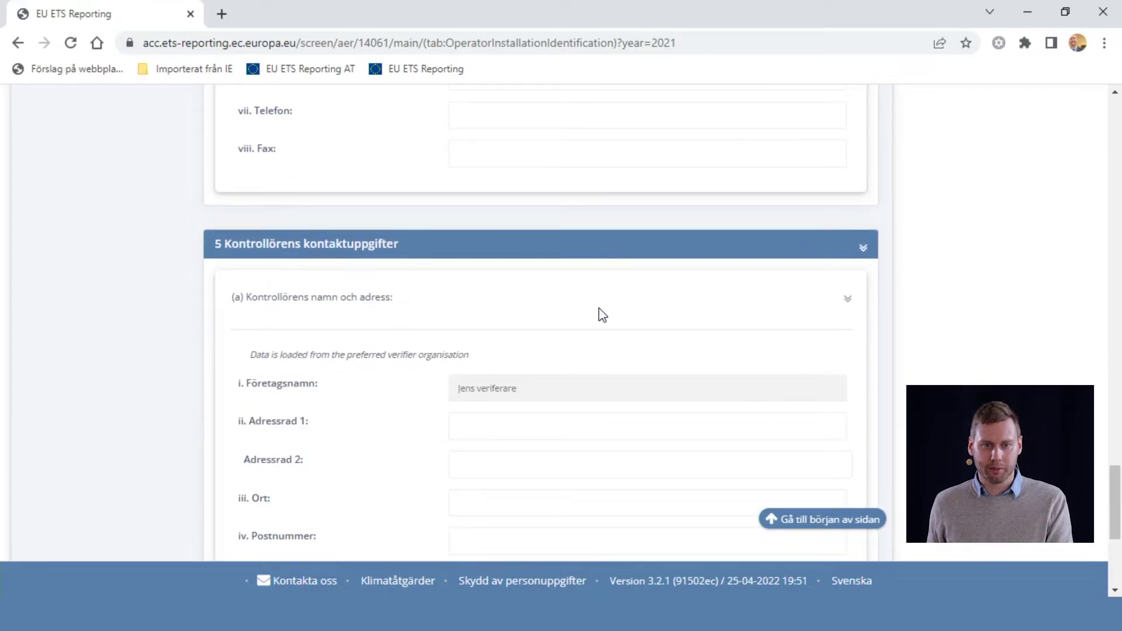
scroll(622, 315, "down", 1)
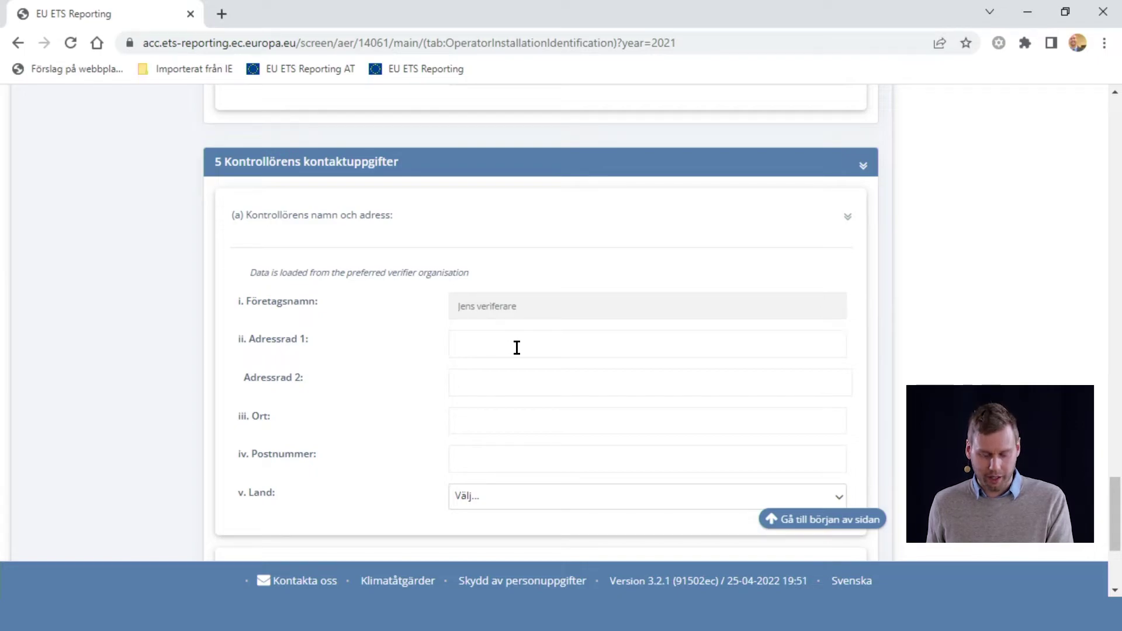
scroll(523, 404, "down", 1)
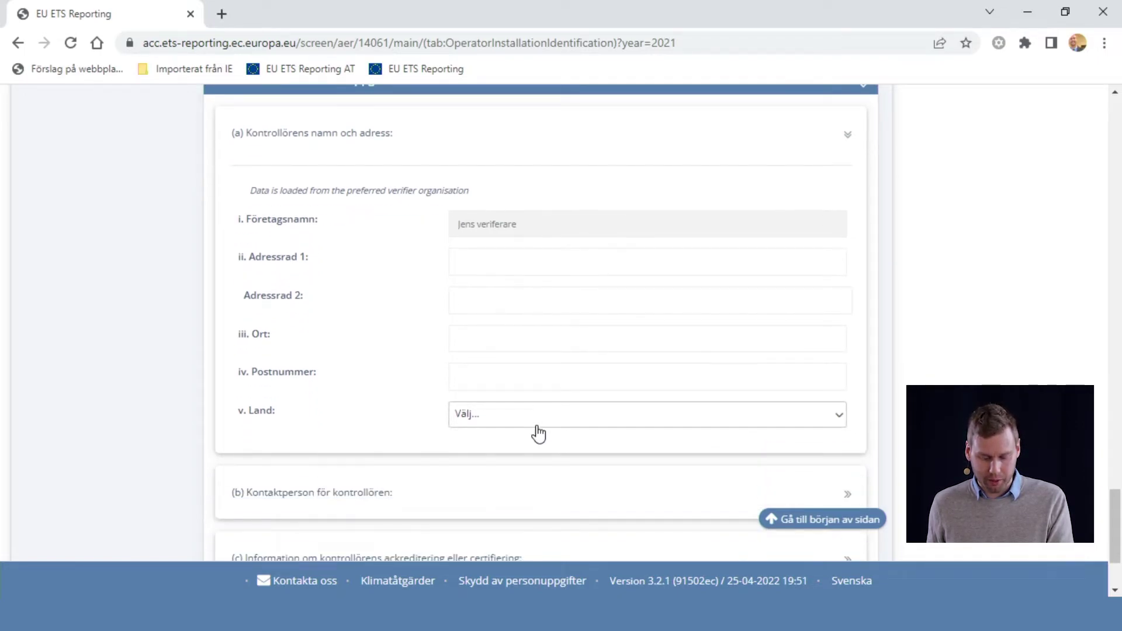
Expand section 5(b) and fill in the first name, surname and e-mail address of the verifier's contact person
scroll(536, 433, "down", 1)
left_click(536, 417)
scroll(537, 411, "down", 1)
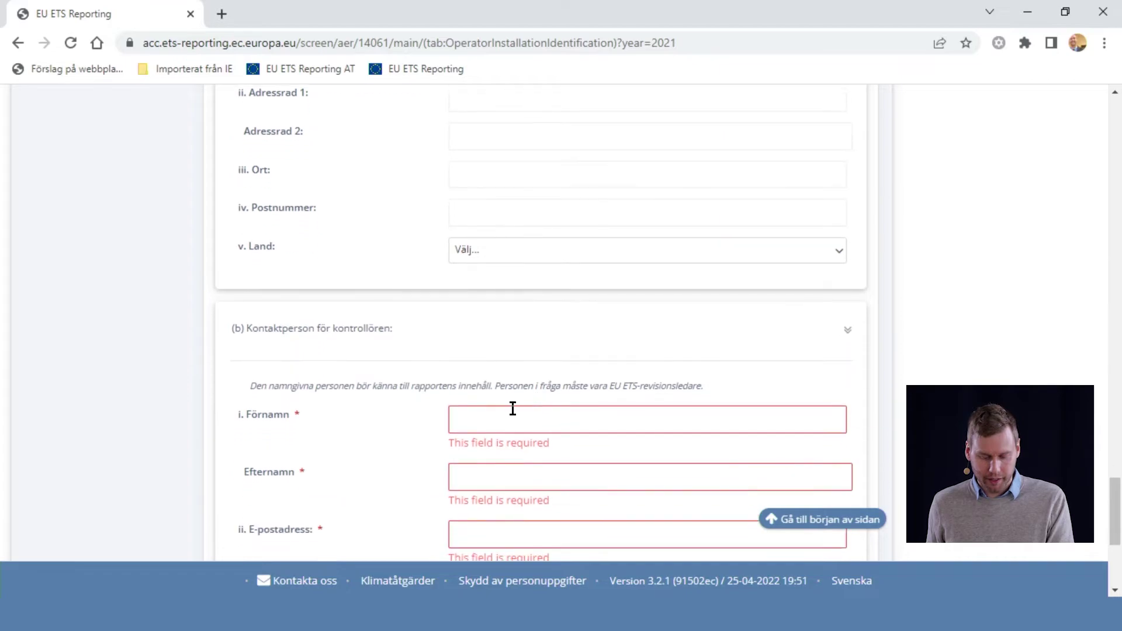
left_click(507, 421)
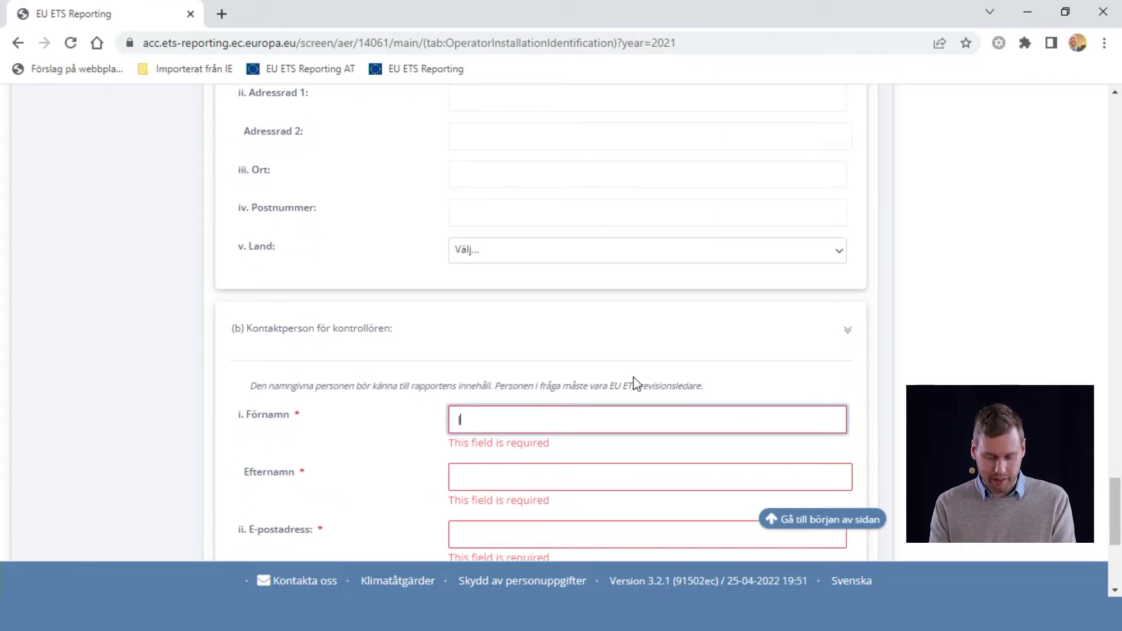
key("Tab")
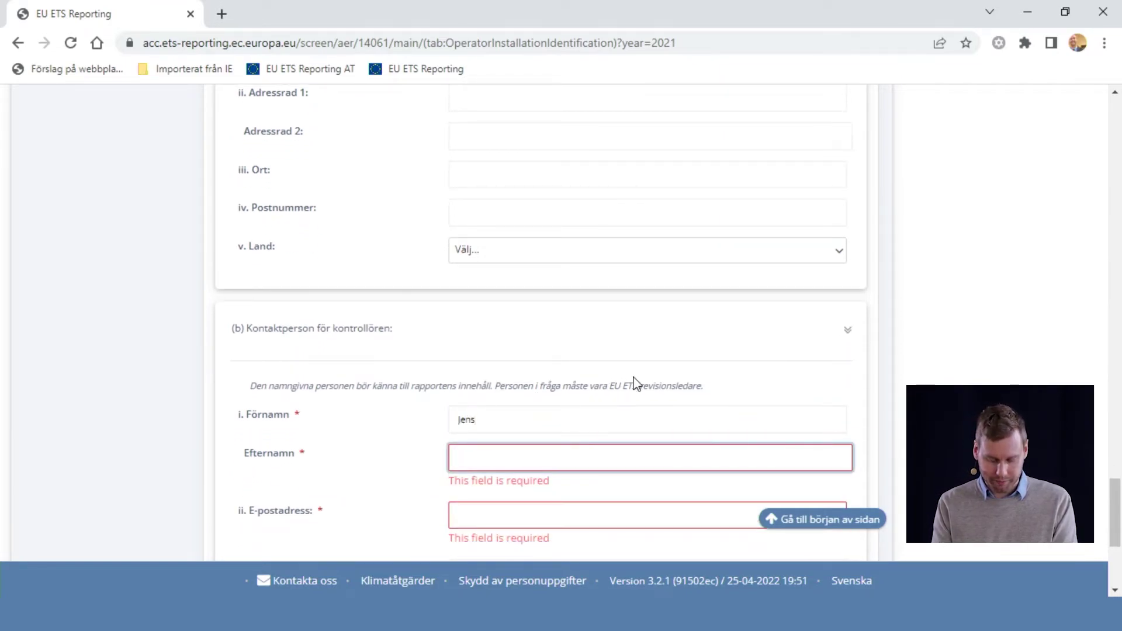
key("Tab")
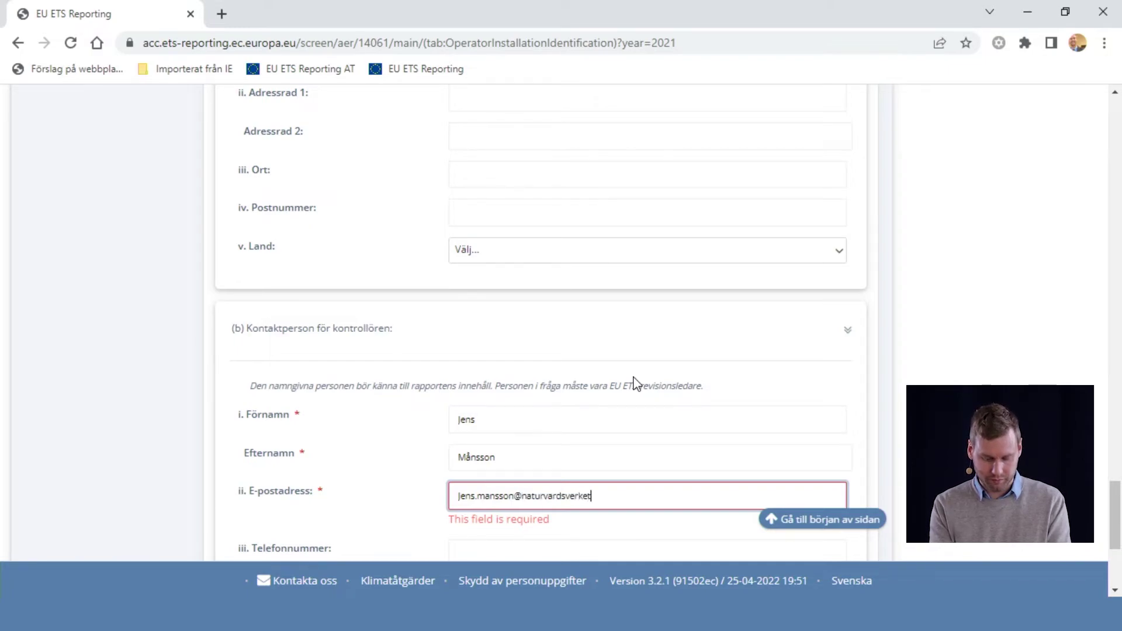
Expand section 5(c) on the verifier's accreditation and set the accreditation member state to Sverige
scroll(593, 388, "down", 4)
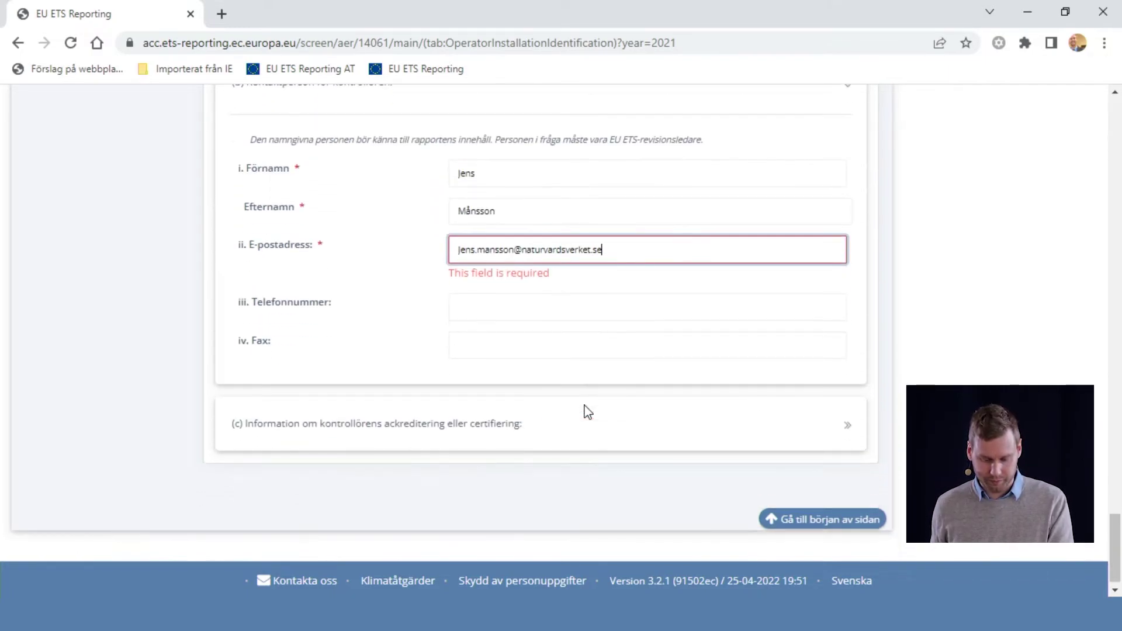
left_click(531, 408)
scroll(543, 394, "down", 3)
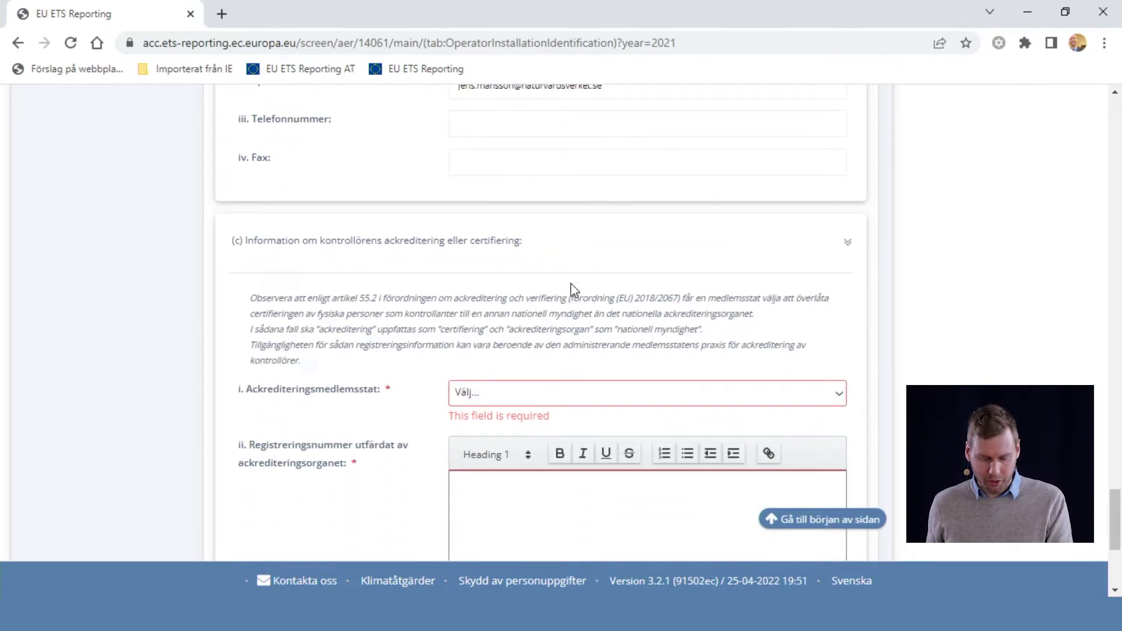
left_click(555, 397)
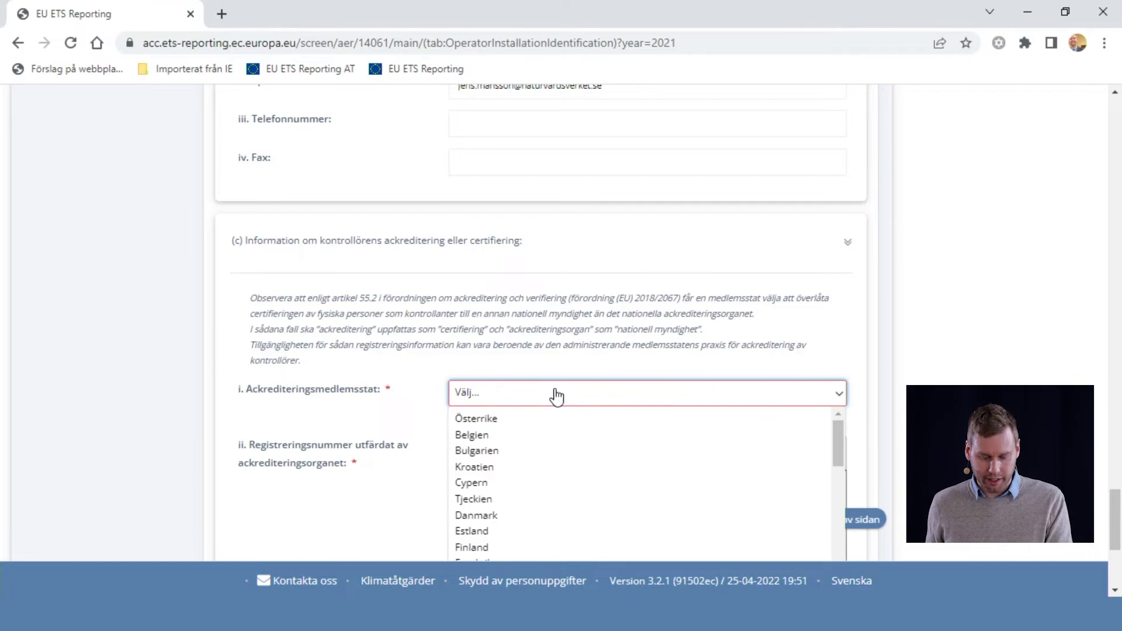
scroll(552, 431, "down", 8)
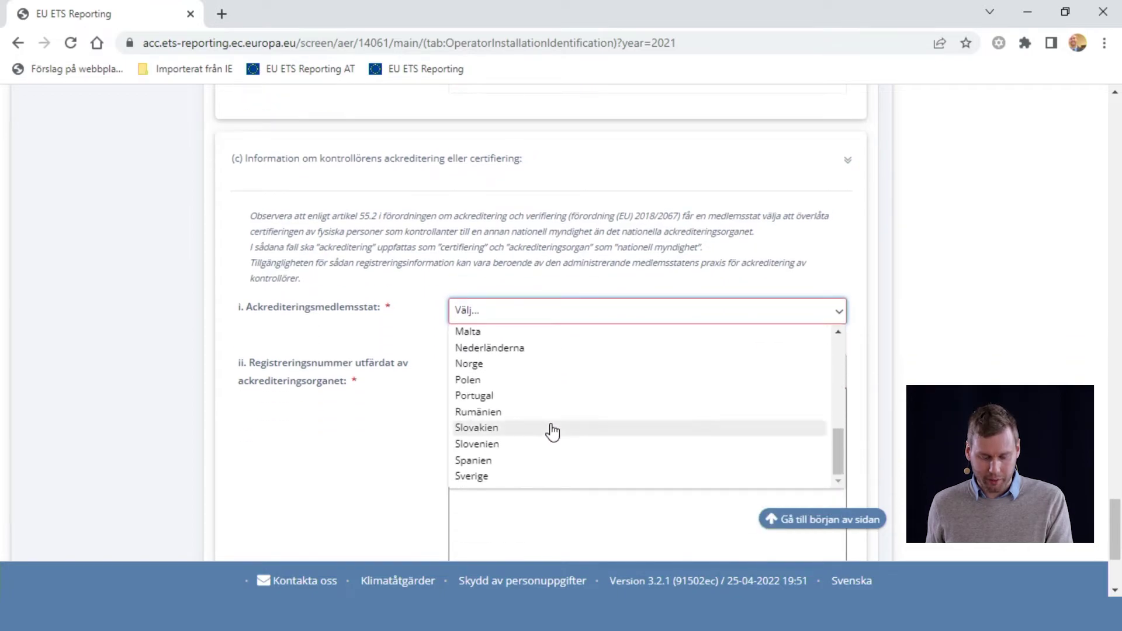
left_click(510, 484)
Enter the verifier's registration number issued by the accreditation body and save the section A form
left_click(528, 443)
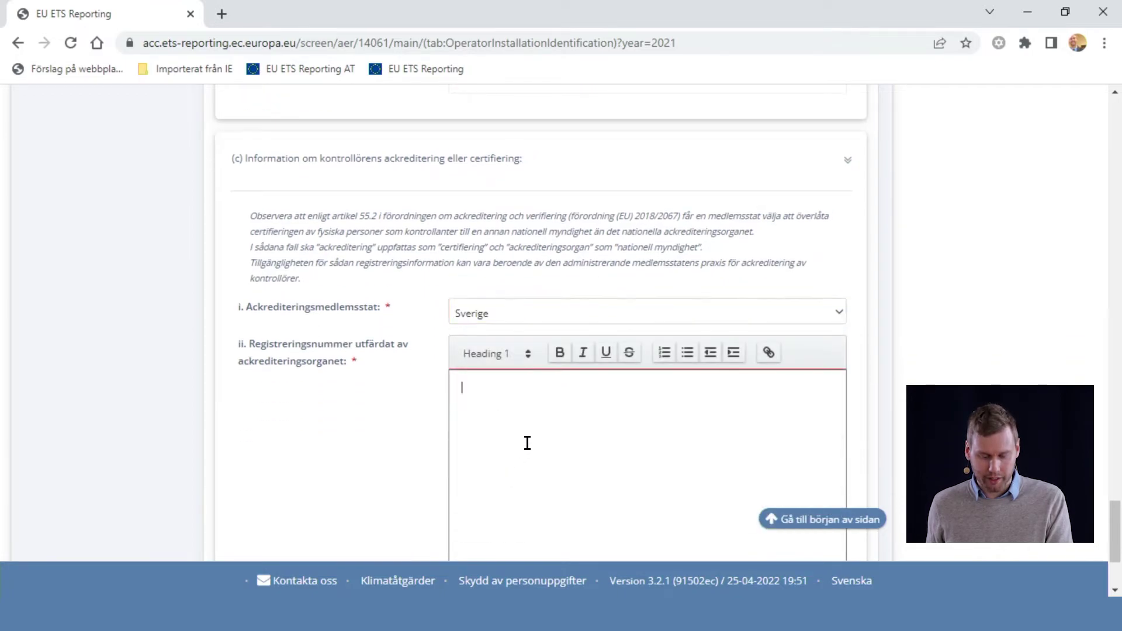
scroll(526, 443, "down", 3)
scroll(555, 345, "up", 2)
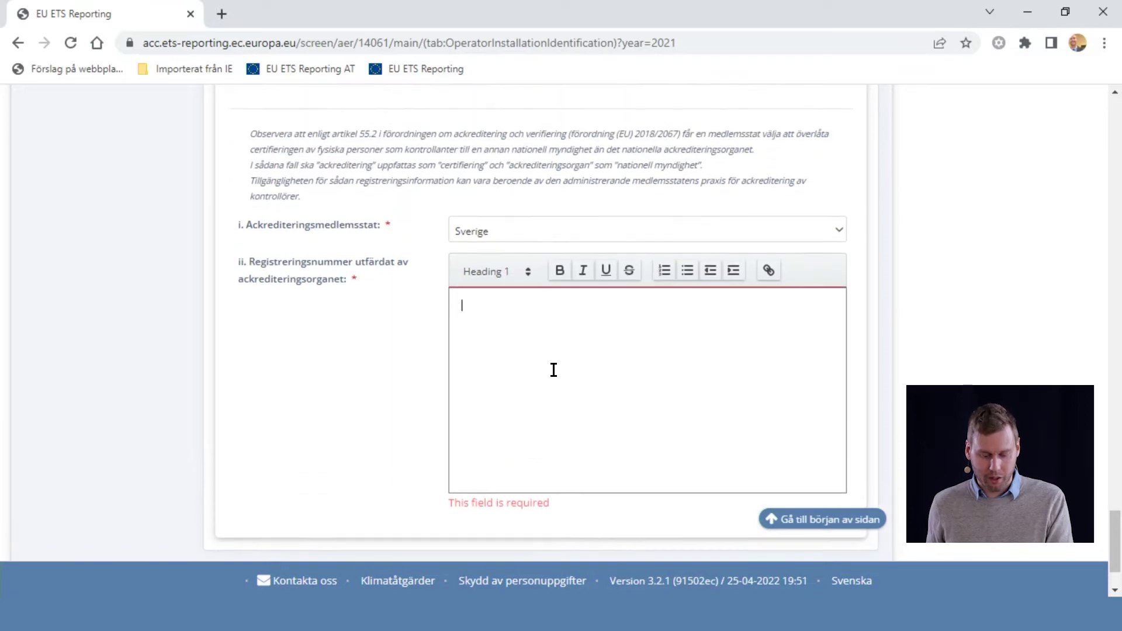
type("1090")
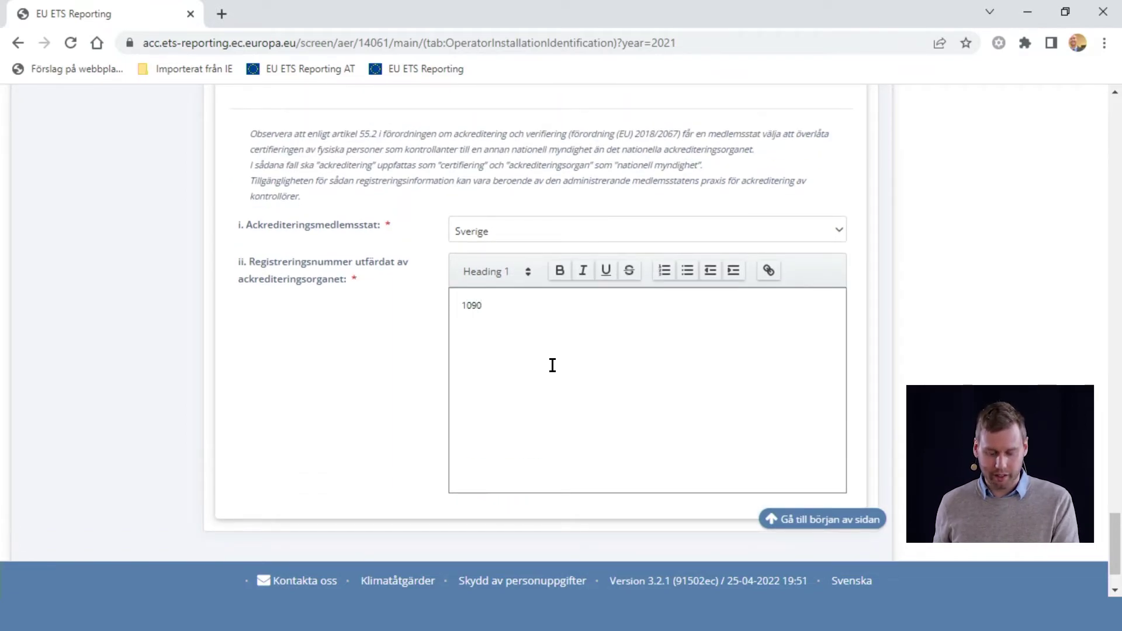
left_click(833, 523)
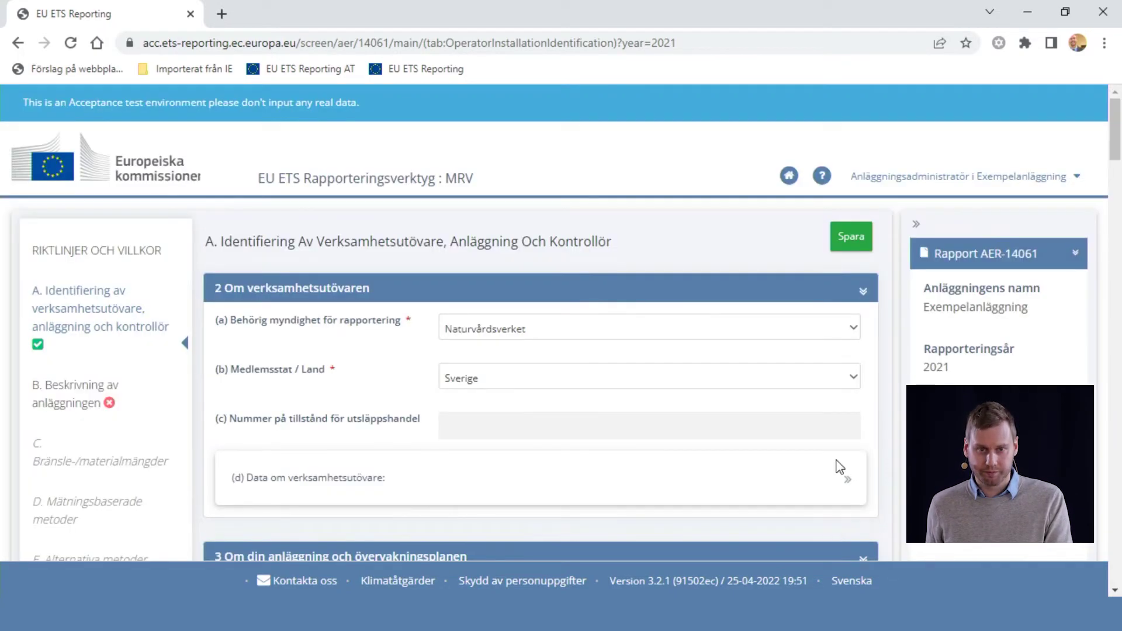
left_click(858, 233)
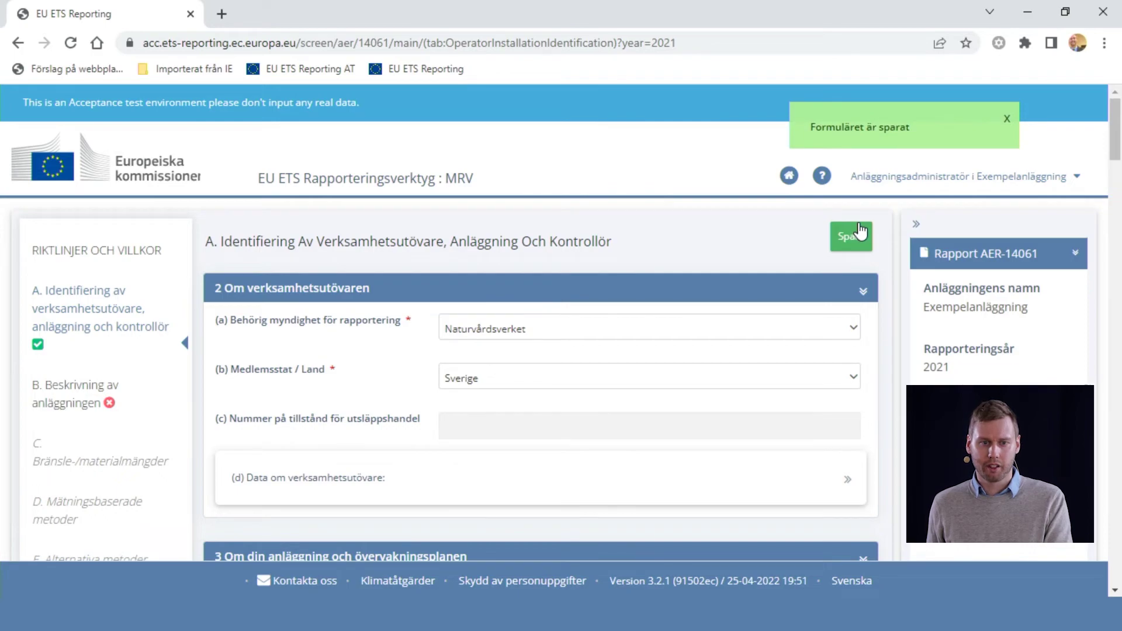
In section B, add an activity row for Förbränning av bränslen with CRF category 1 set to 1A1a - Energy - Public Electricity and Heat Production
scroll(333, 346, "down", 1)
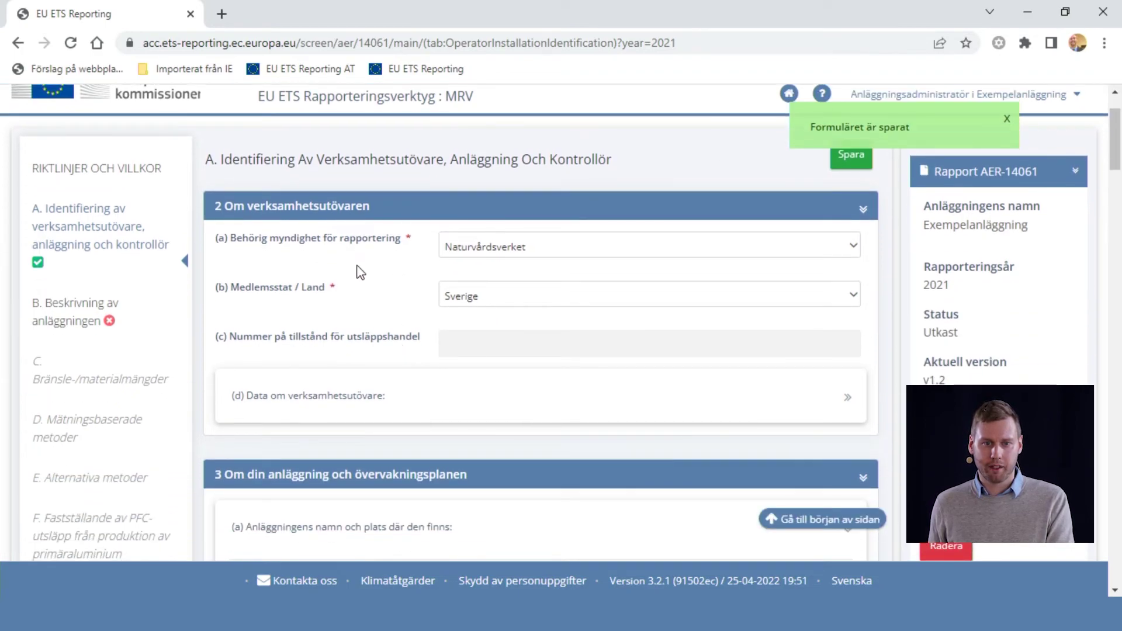
left_click(81, 323)
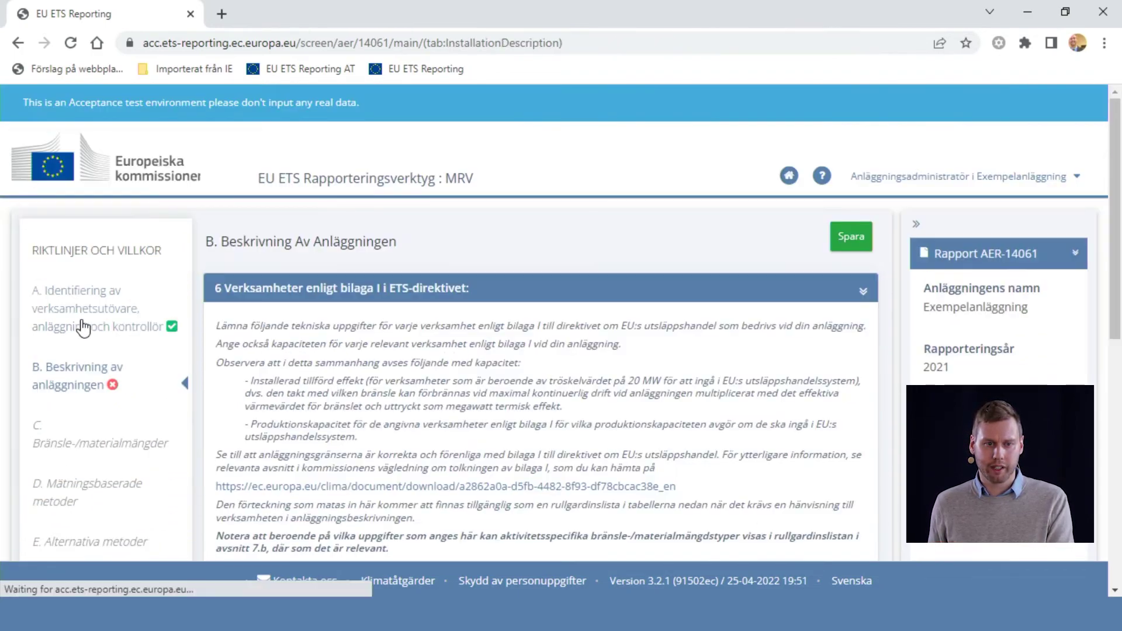
scroll(366, 328, "down", 5)
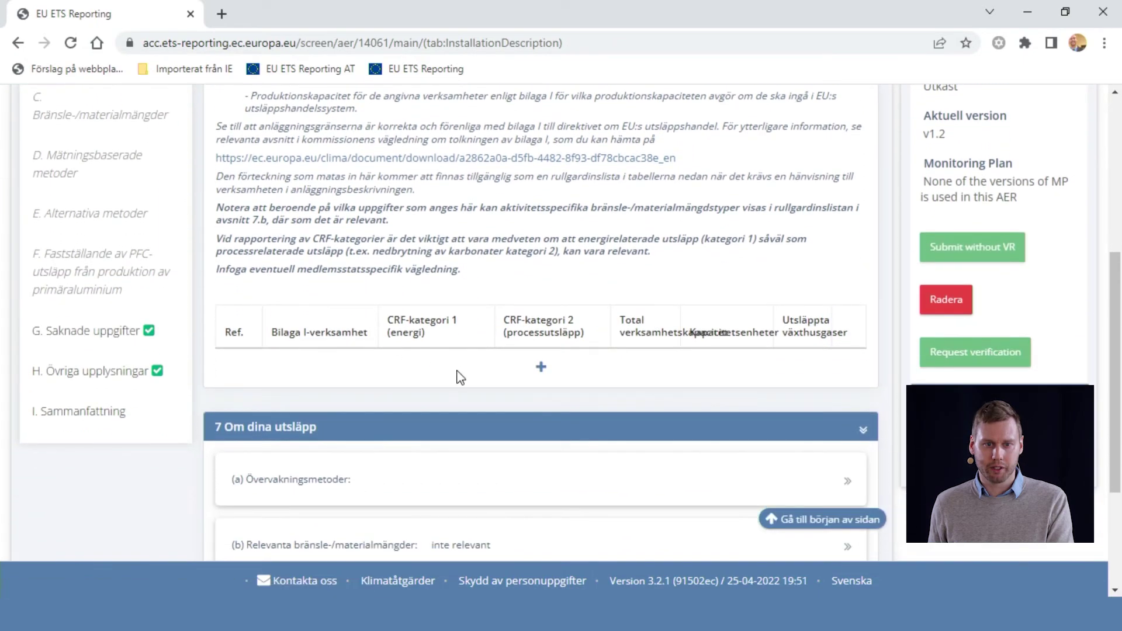
left_click(541, 369)
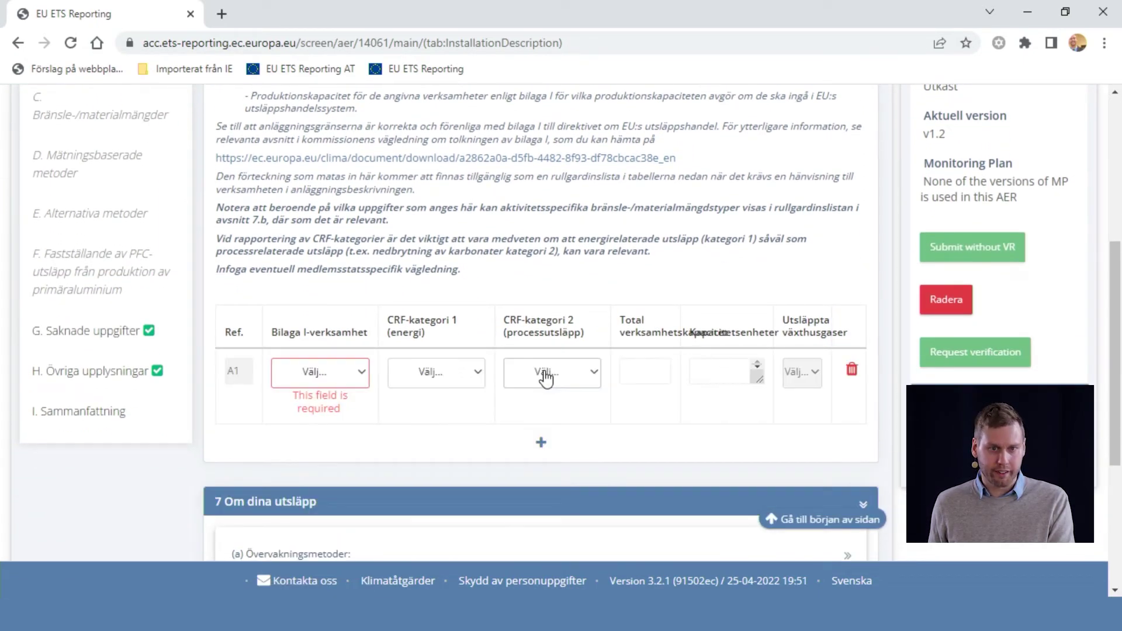
left_click(362, 374)
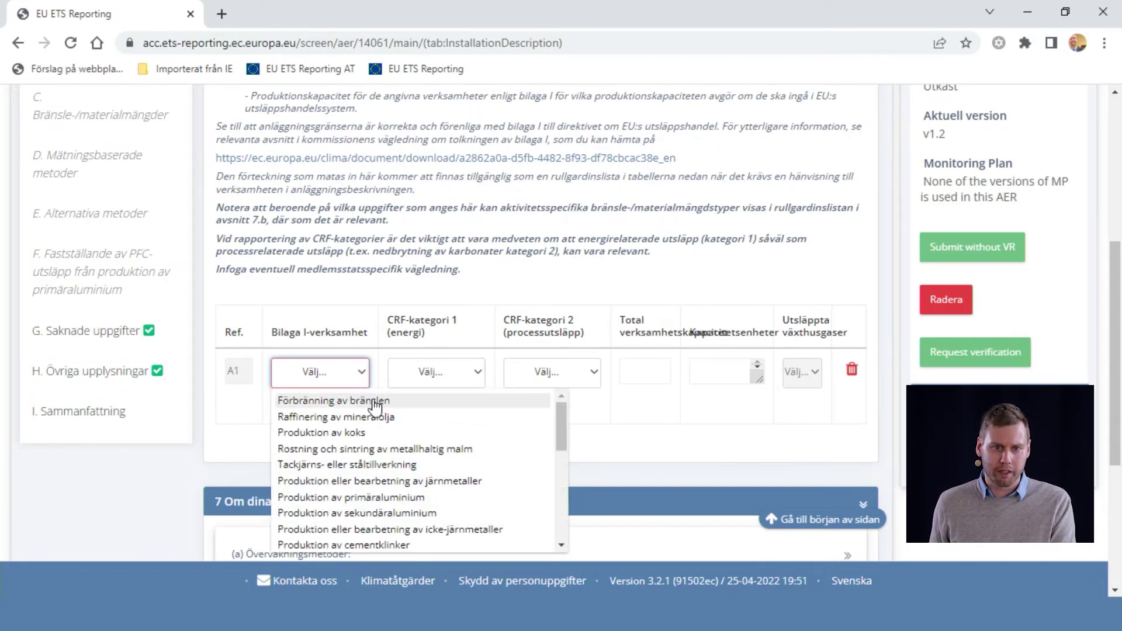
left_click(351, 401)
left_click(447, 384)
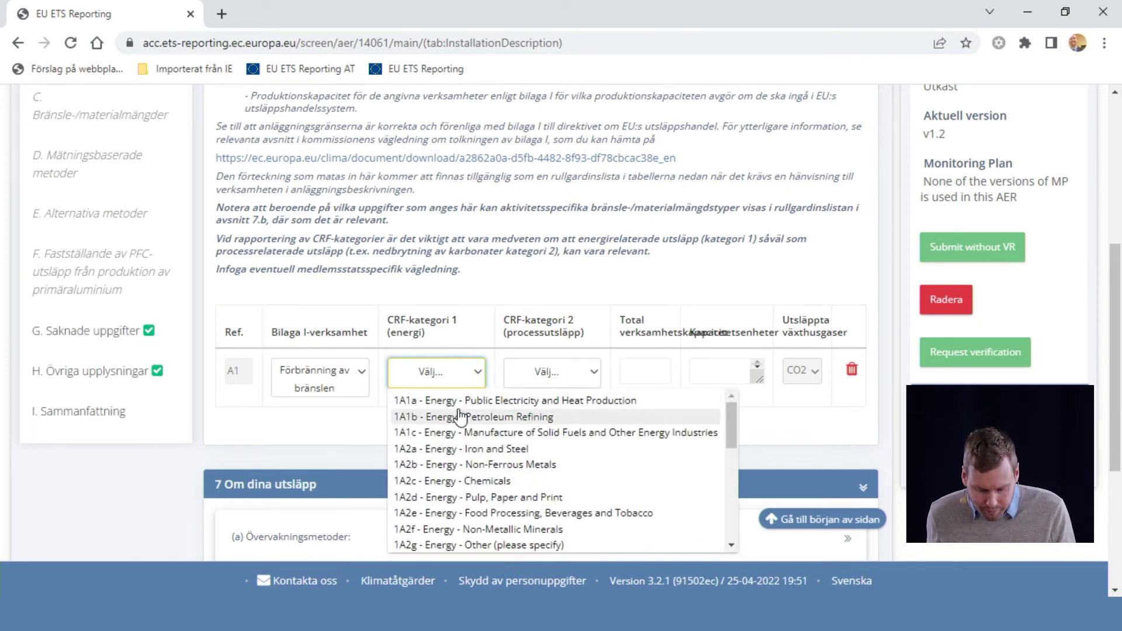
left_click(462, 406)
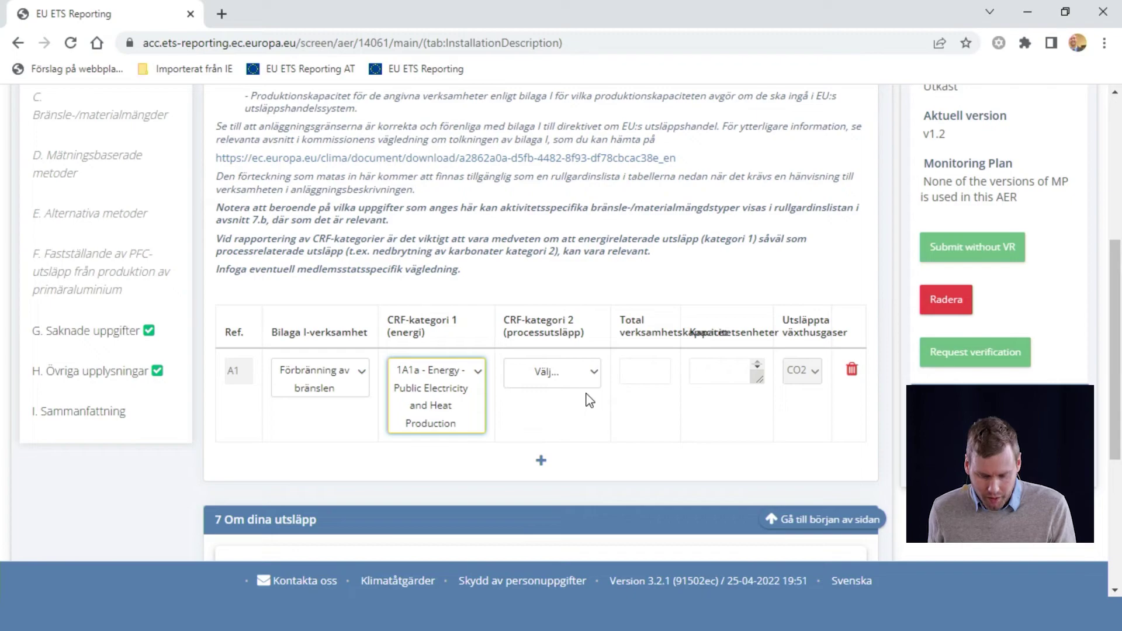
Set the total capacity of the fuel combustion activity to 25 with Mw as the capacity unit
left_click(648, 377)
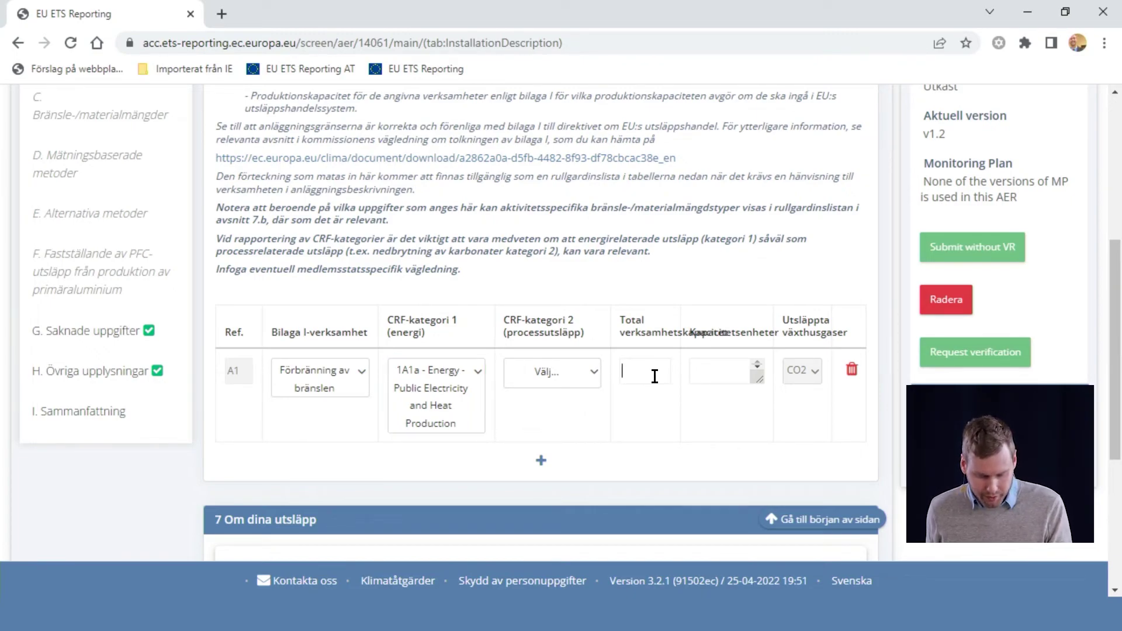
type("24")
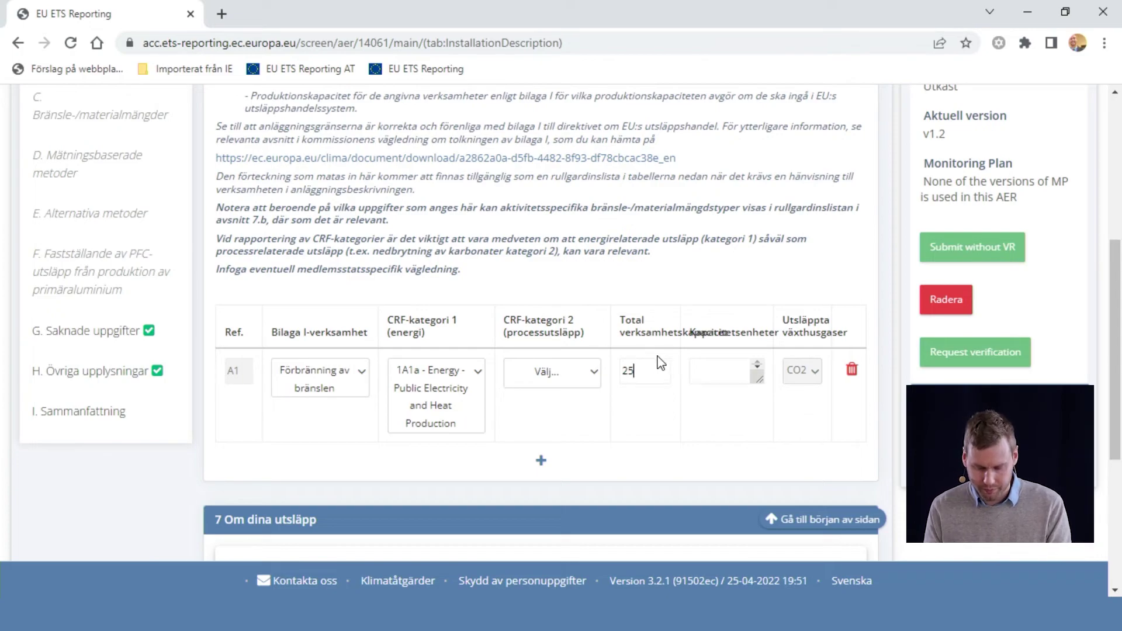
left_click(734, 371)
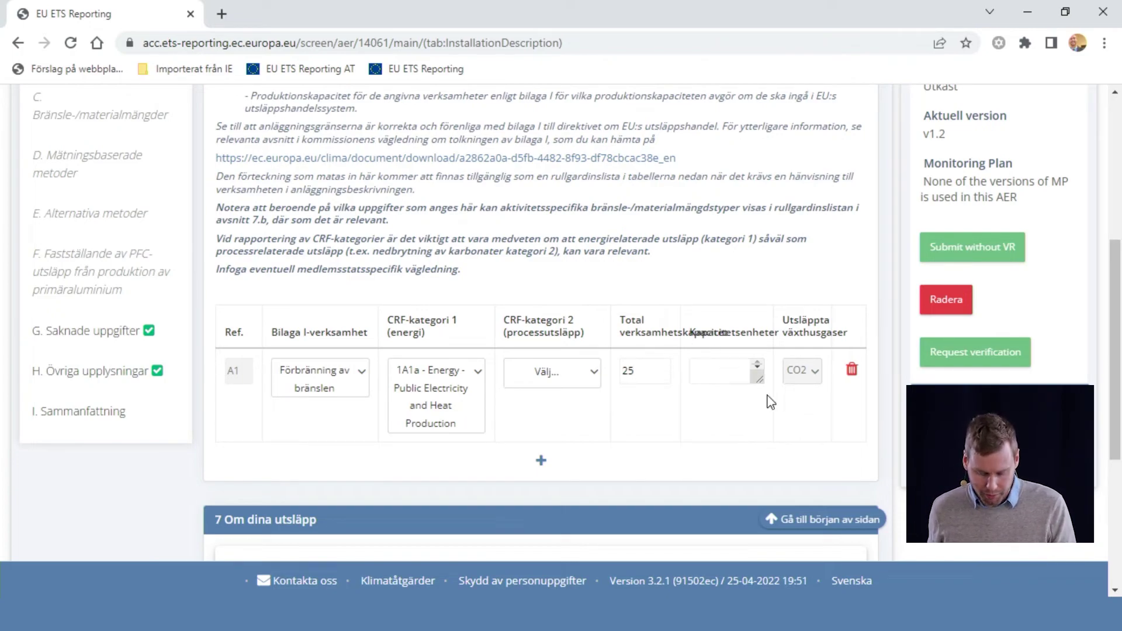
Add a second activity row and set its Annex I activity to Produktion av baskemikalier
left_click(541, 461)
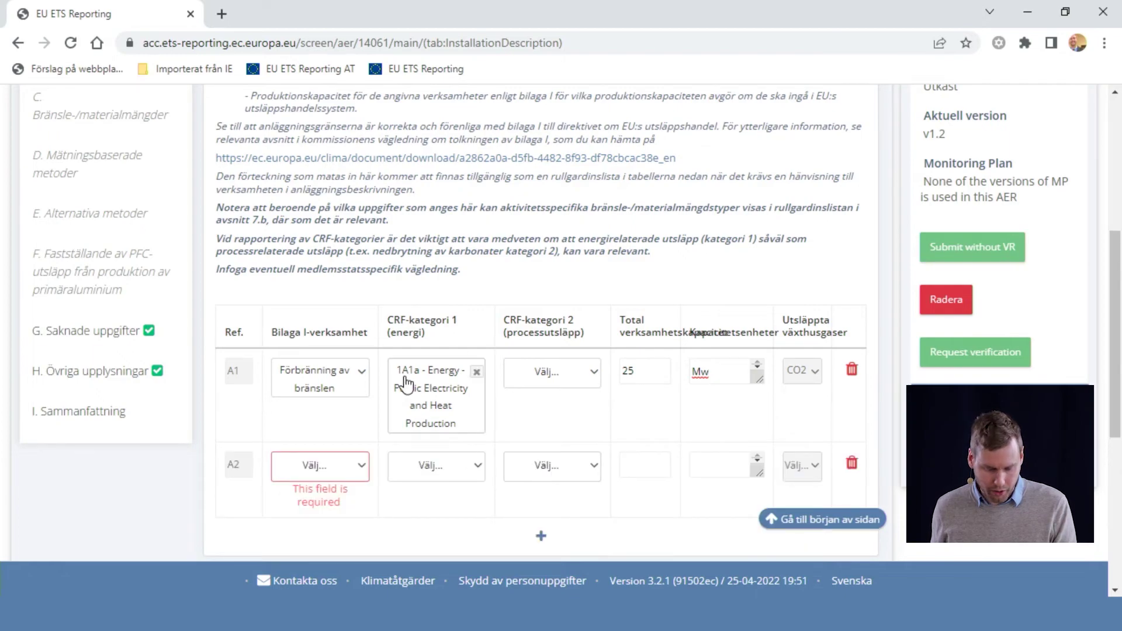
scroll(388, 388, "down", 2)
left_click(366, 390)
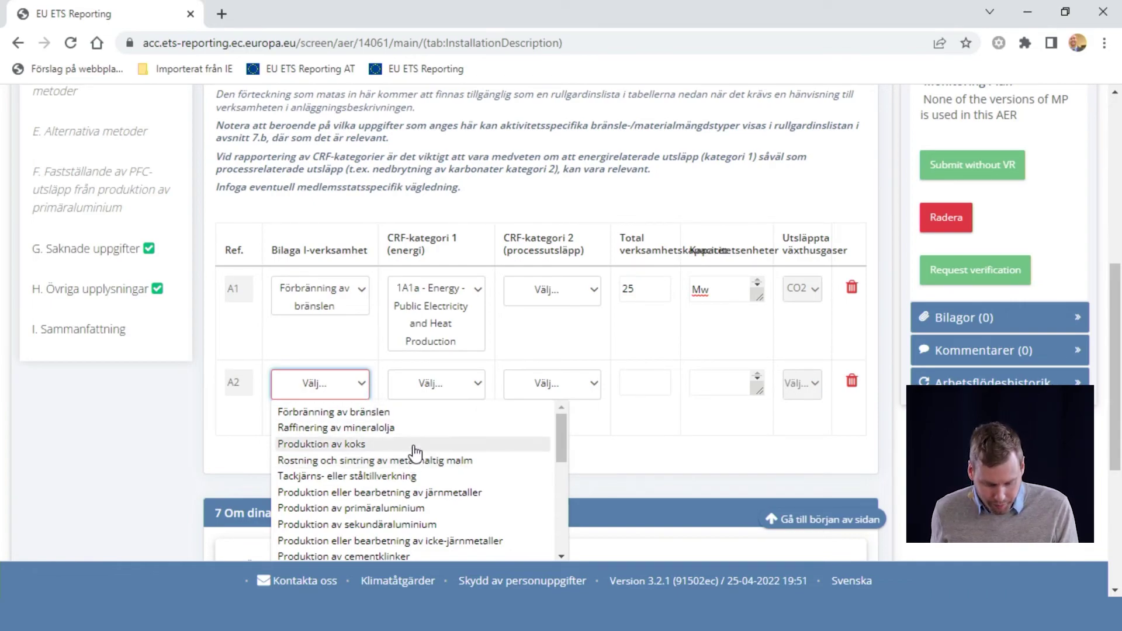
scroll(411, 503, "down", 1)
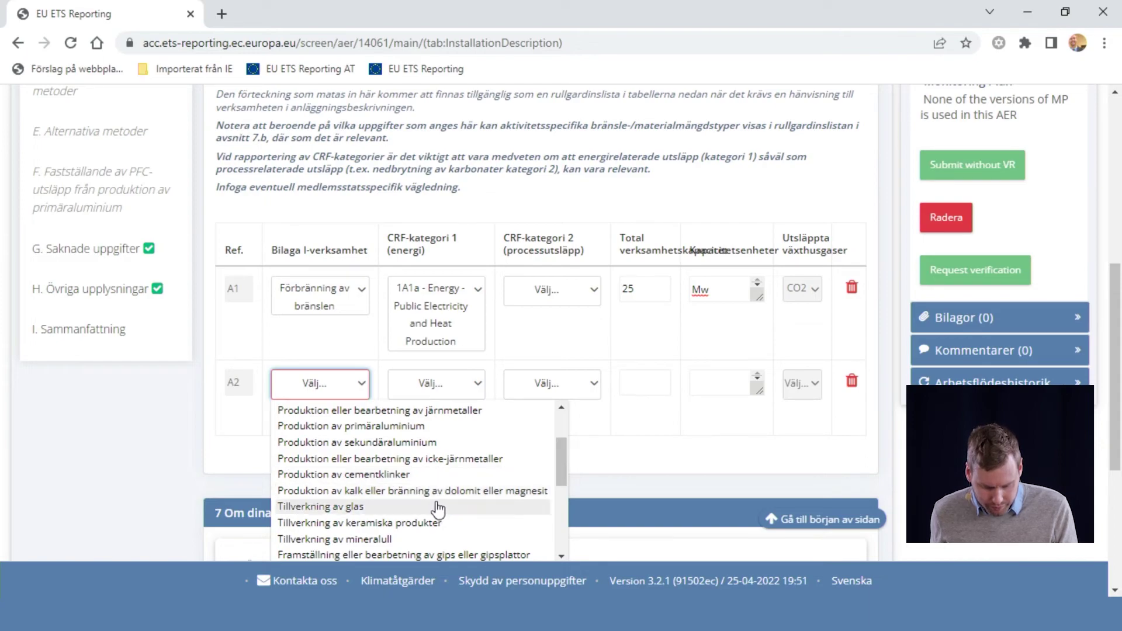
scroll(453, 492, "down", 1)
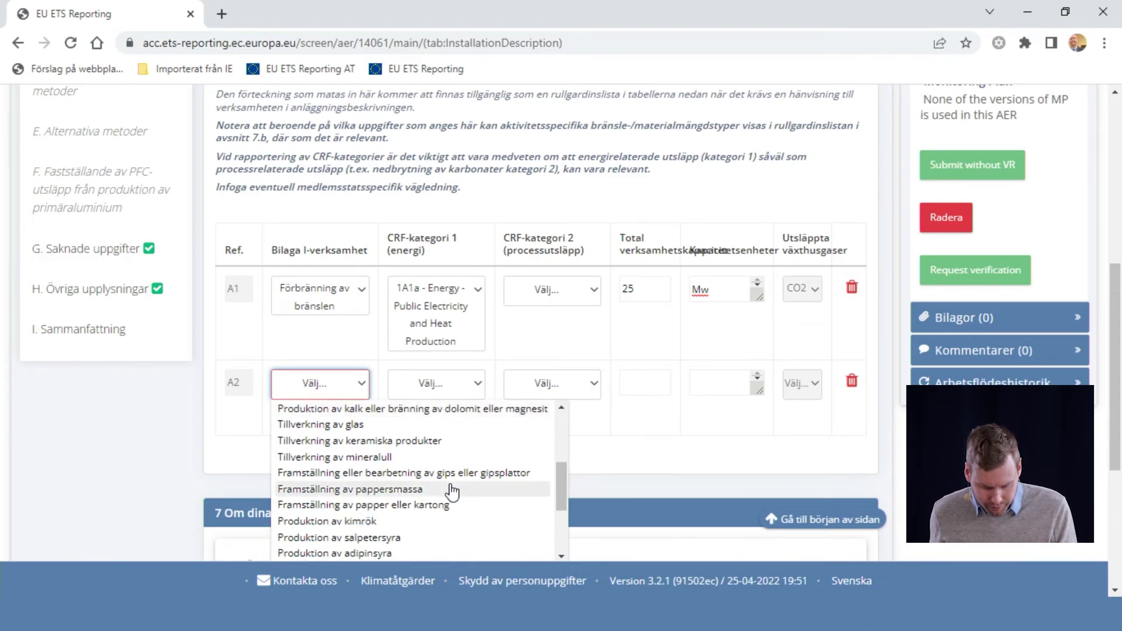
scroll(451, 506, "down", 1)
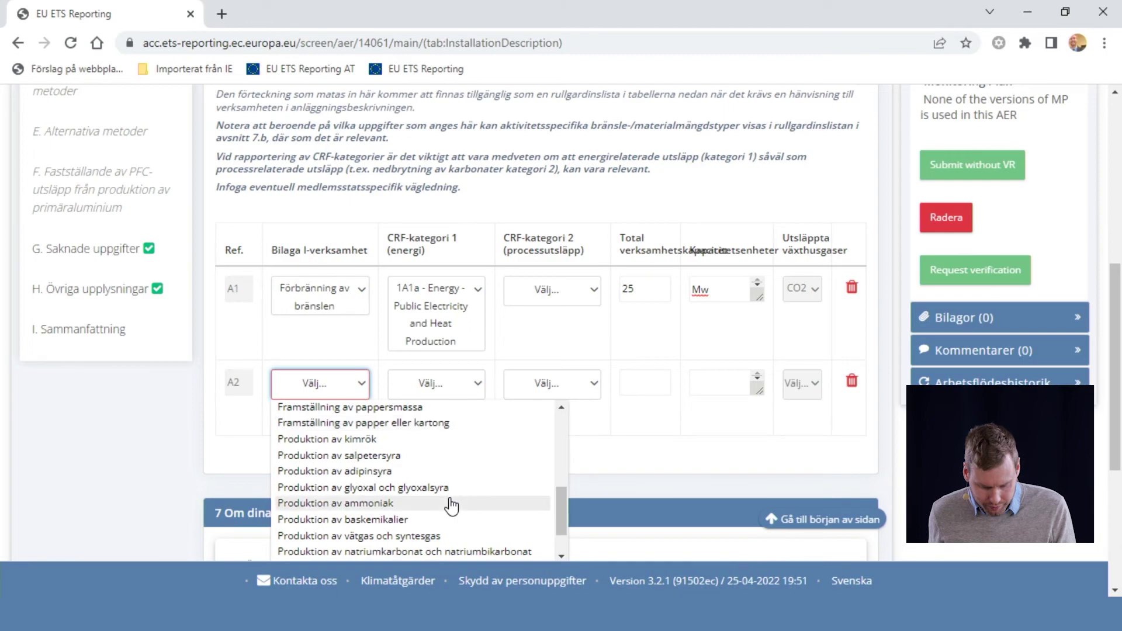
scroll(444, 494, "down", 1)
left_click(436, 472)
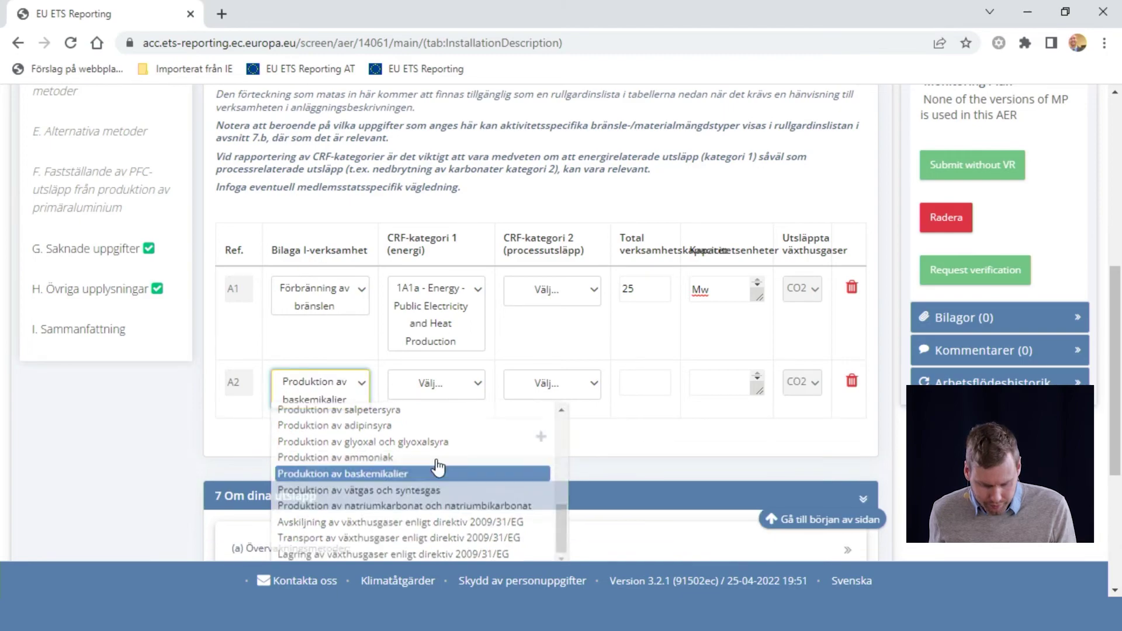
For the second activity, set CRF category 1 to 1A2c - Energy - Chemicals and category 2 to 2A4 - Process - Other Process Uses of Carbonates
left_click(462, 392)
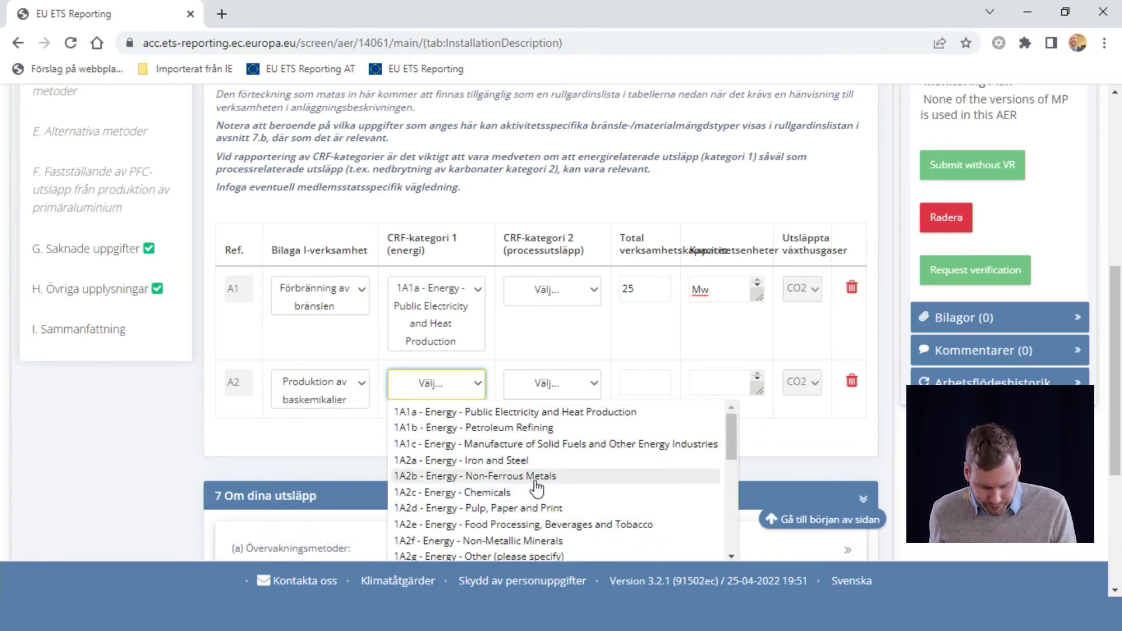
left_click(561, 497)
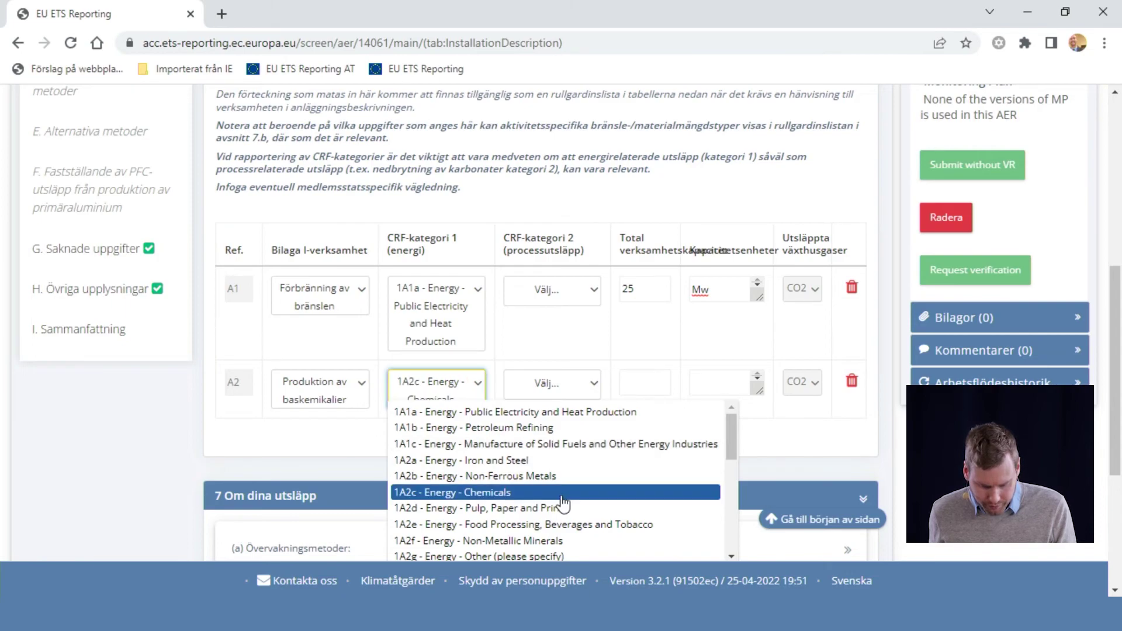
left_click(537, 392)
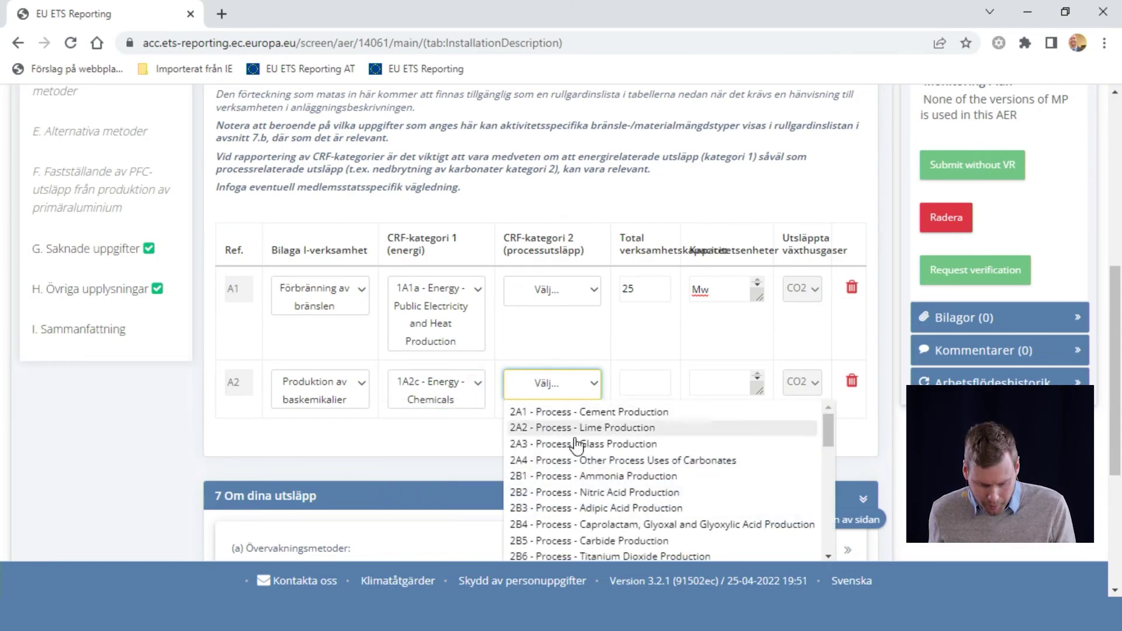
scroll(643, 462, "down", 1)
scroll(710, 482, "up", 1)
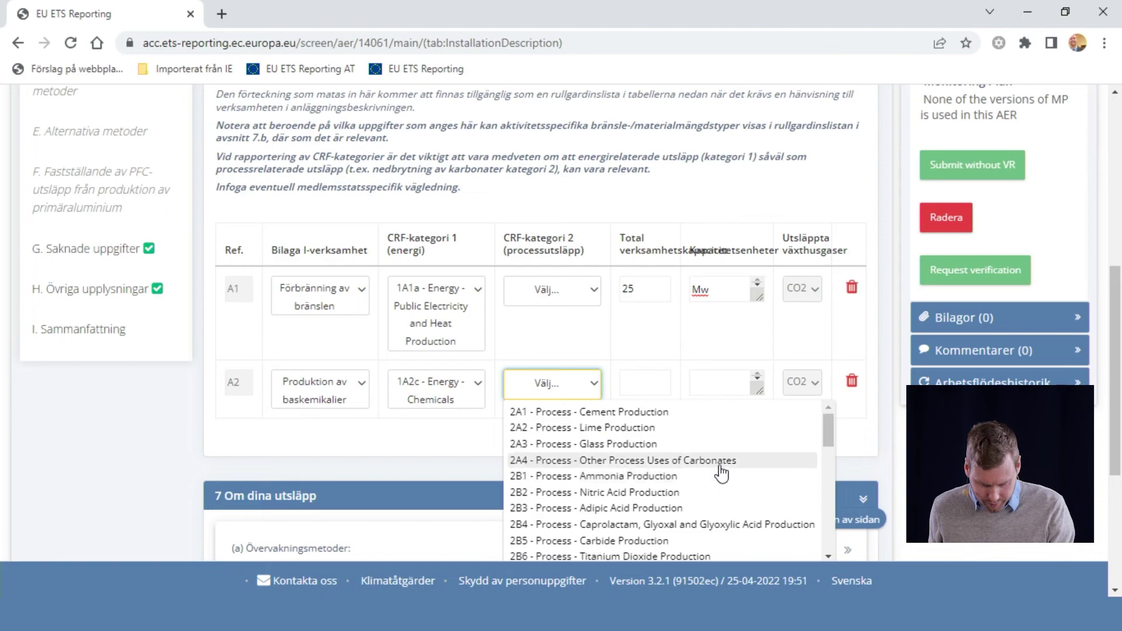
left_click(720, 462)
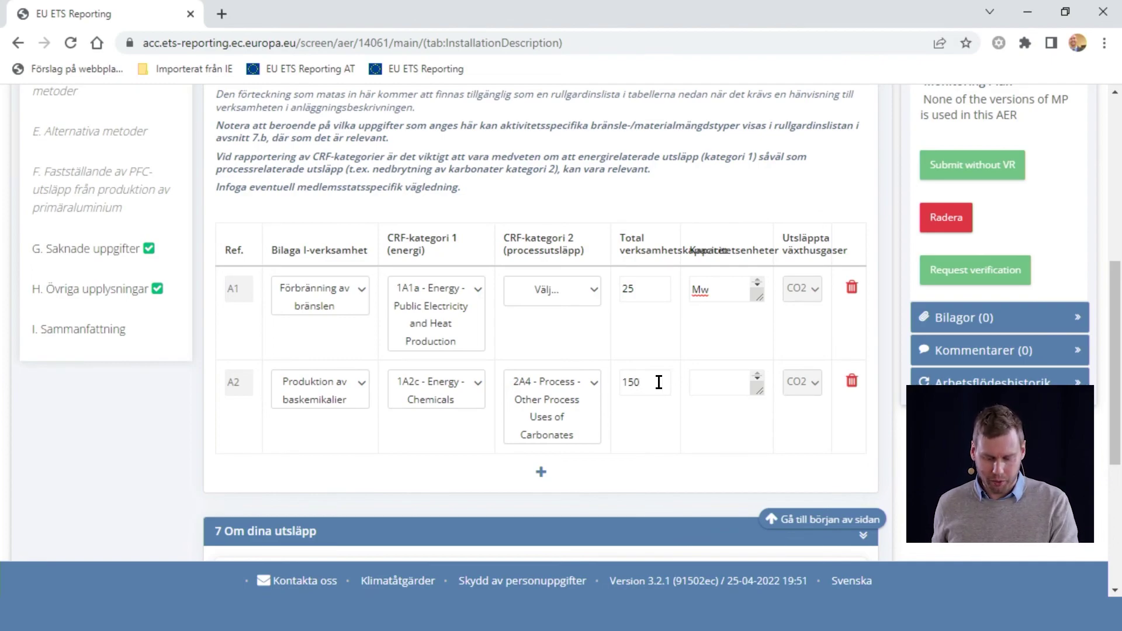
Set the second activity's total capacity to 150 with ton/dag as the unit, and save the section B form
left_click(742, 378)
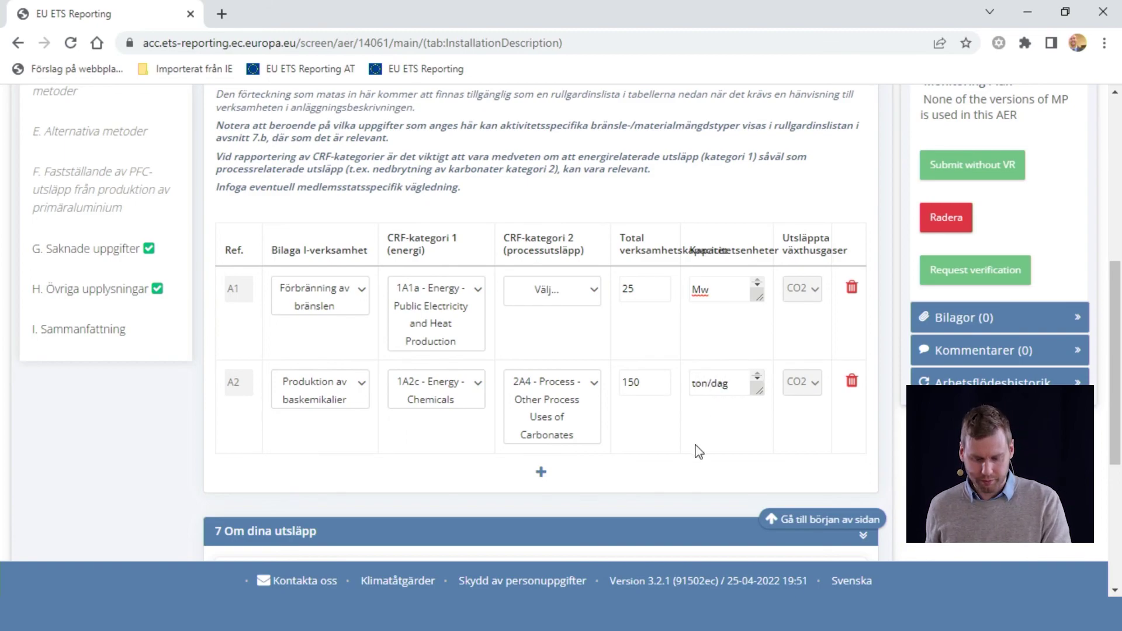
scroll(697, 450, "down", 4)
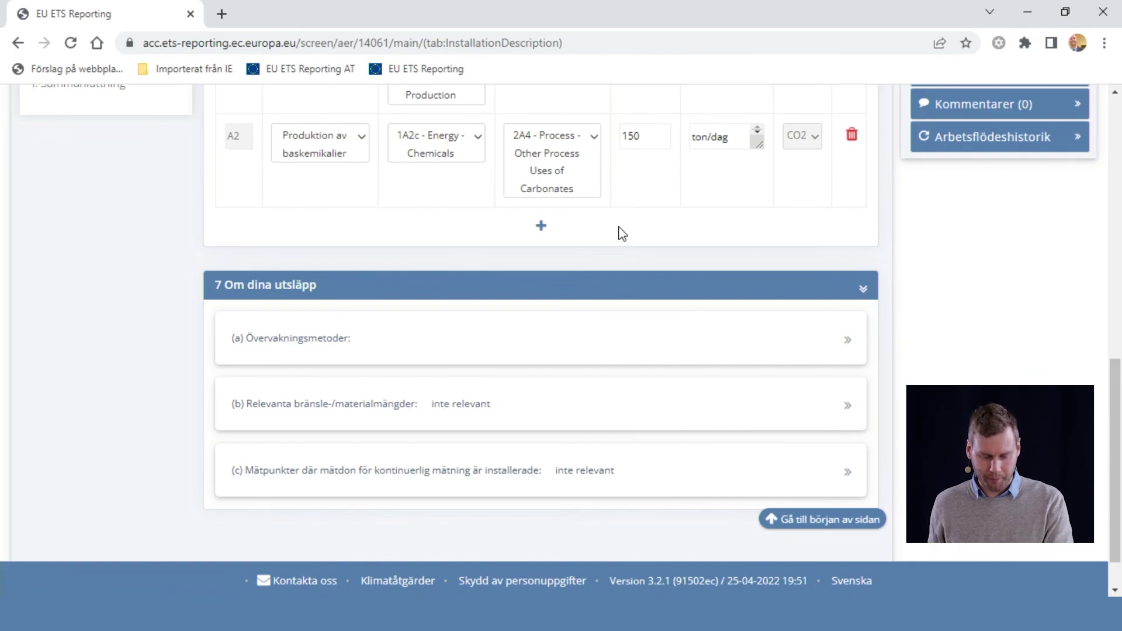
left_click(842, 520)
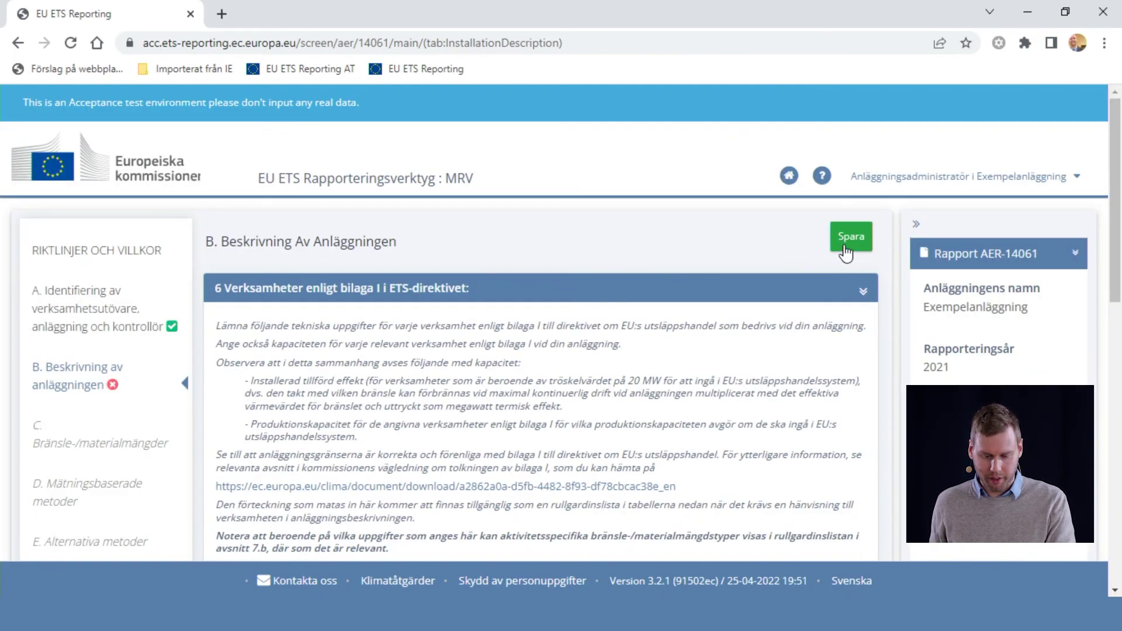